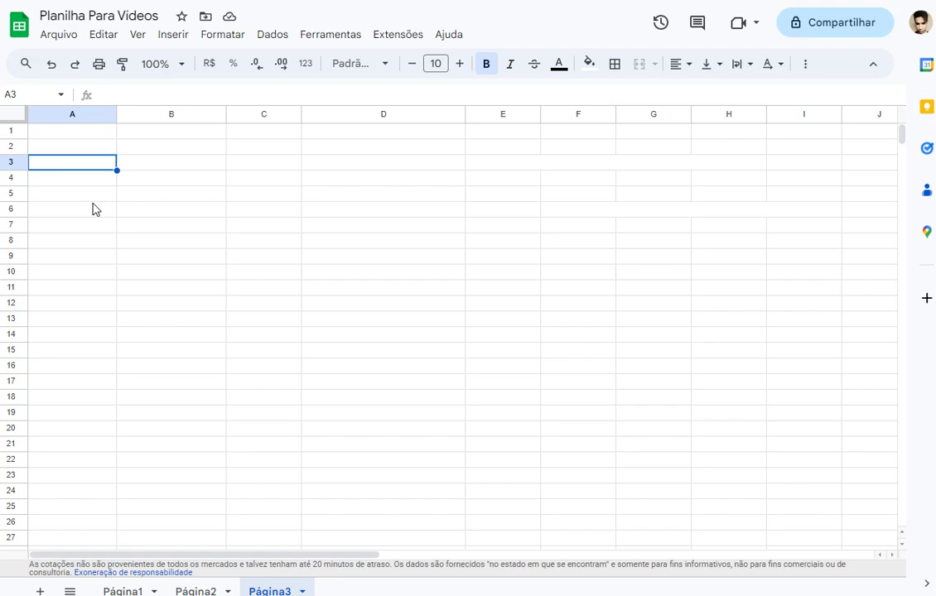
- Type the bold title VENDAS DO MÊS NA LOJA B54 DE PORTO ALEGRE into cell A3
click(162, 193)
click(174, 163)
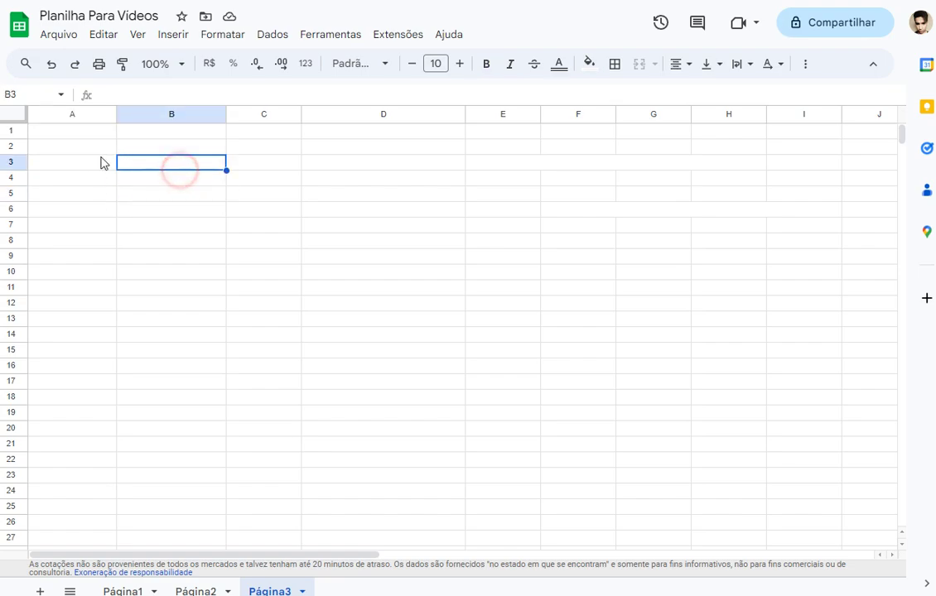
click(207, 180)
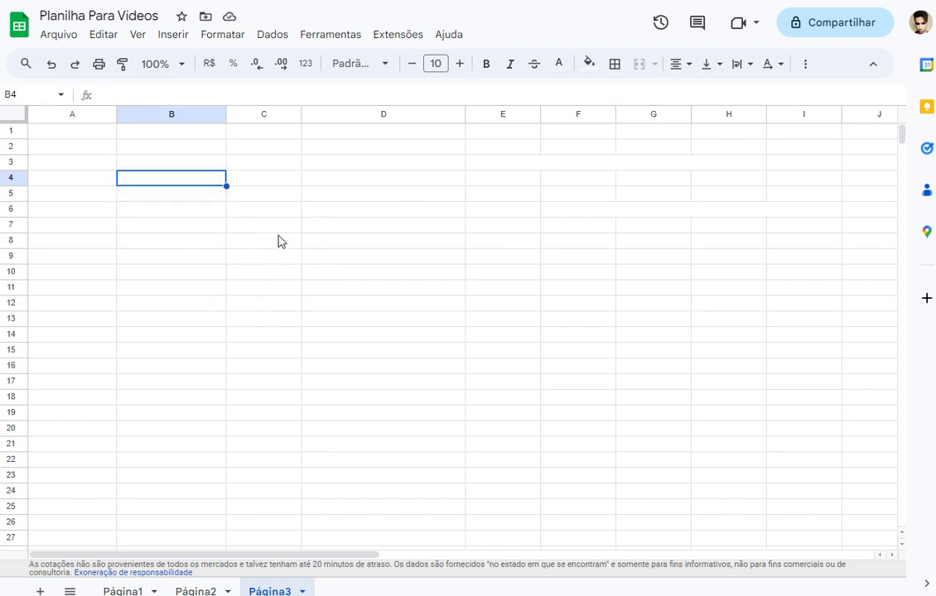
click(111, 164)
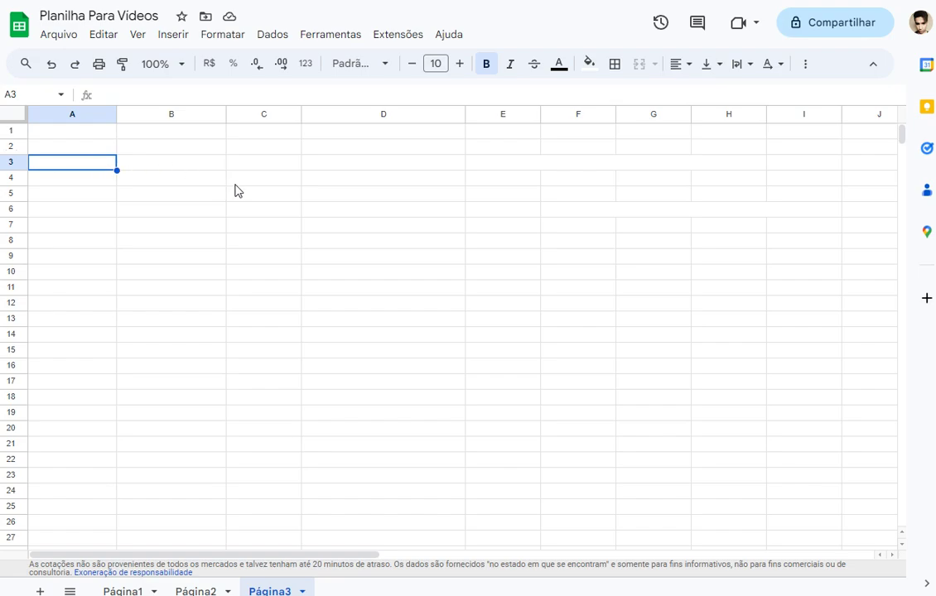
click(164, 162)
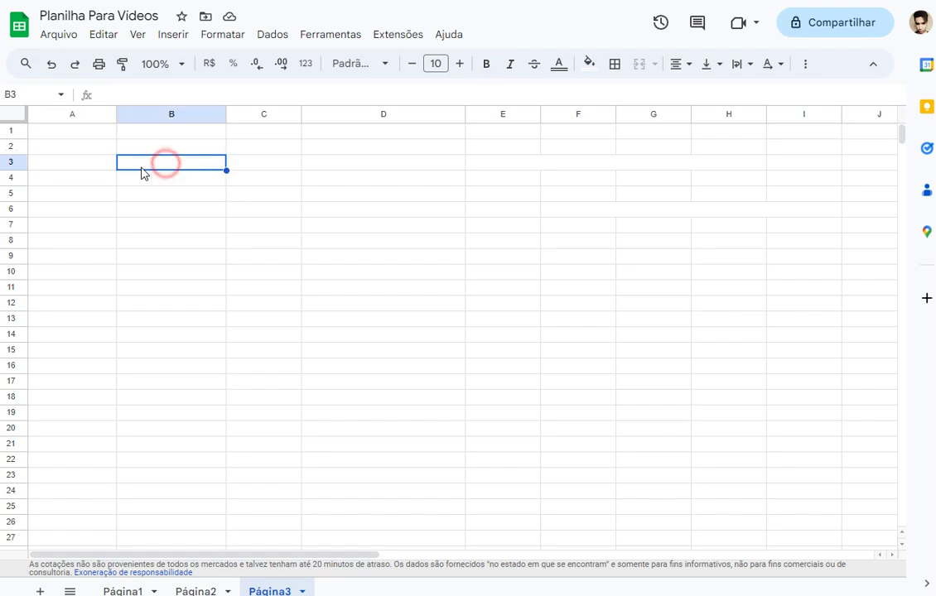
click(107, 162)
text(VE)
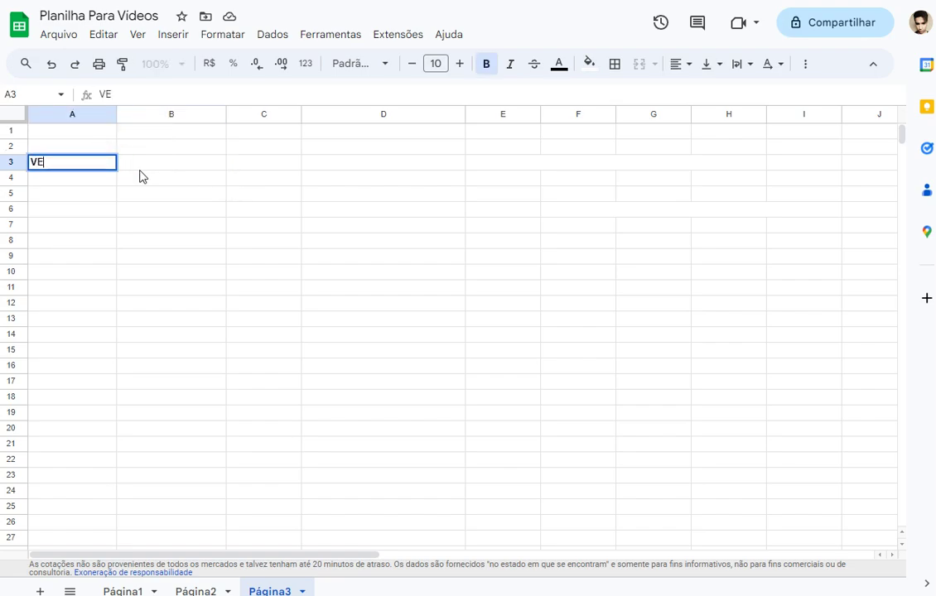
text(NDAS )
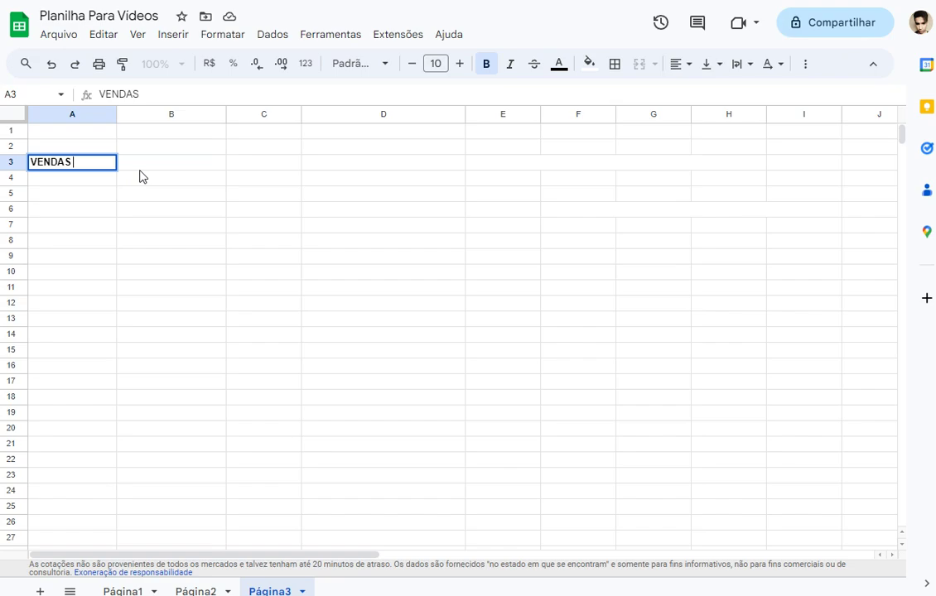
text(DO MÊS)
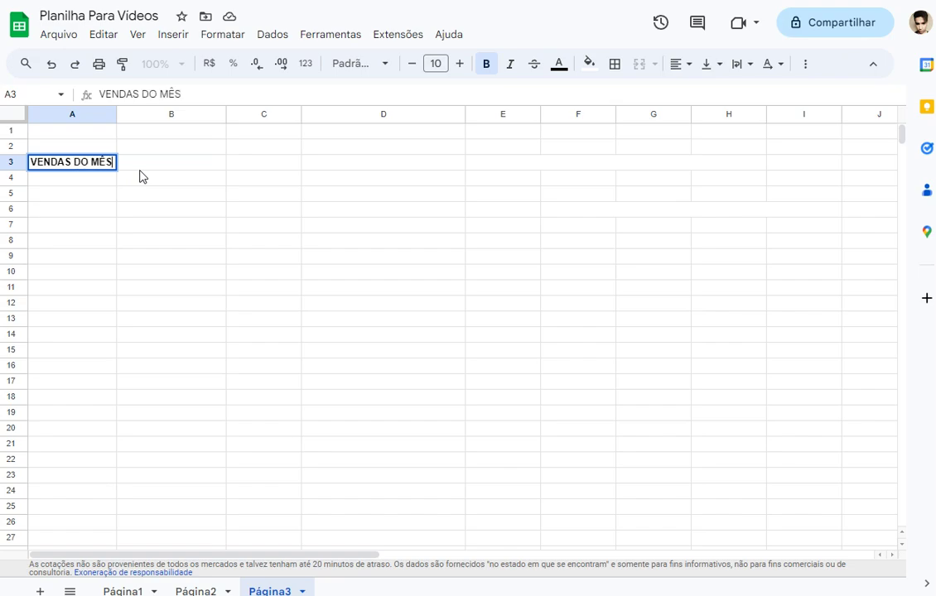
text( NA)
text( LOJA)
text( B54)
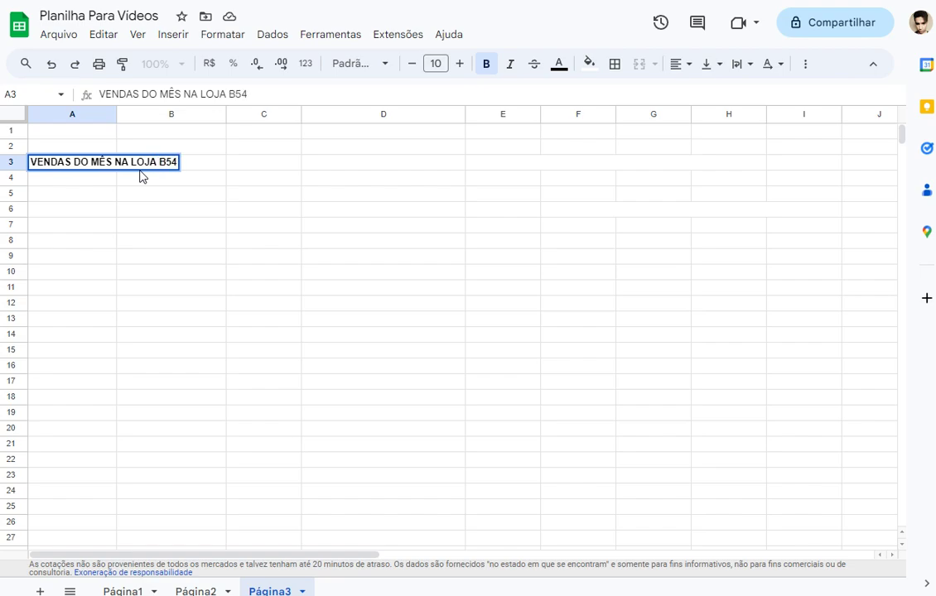
text( D)
text(E PORT)
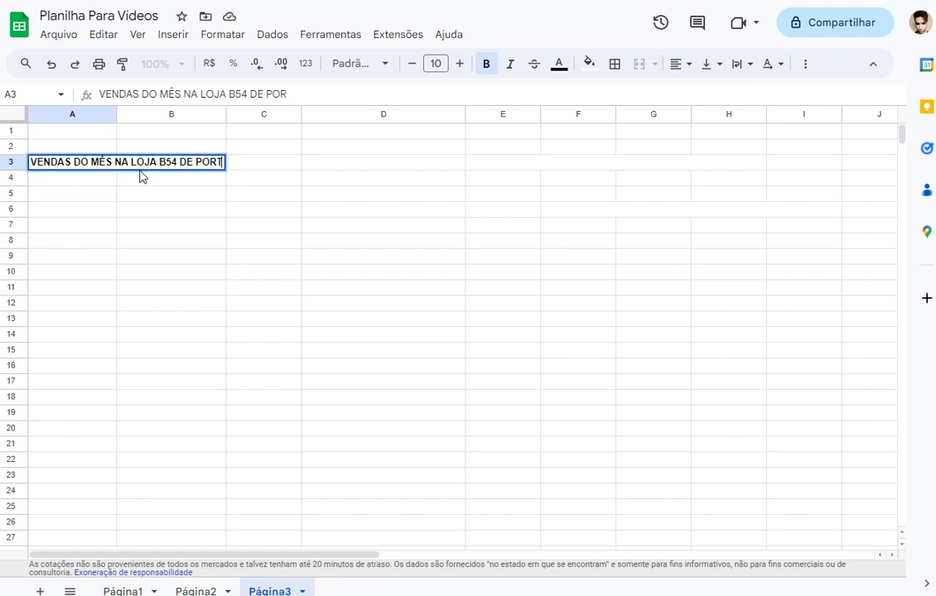
text(O ALEGR)
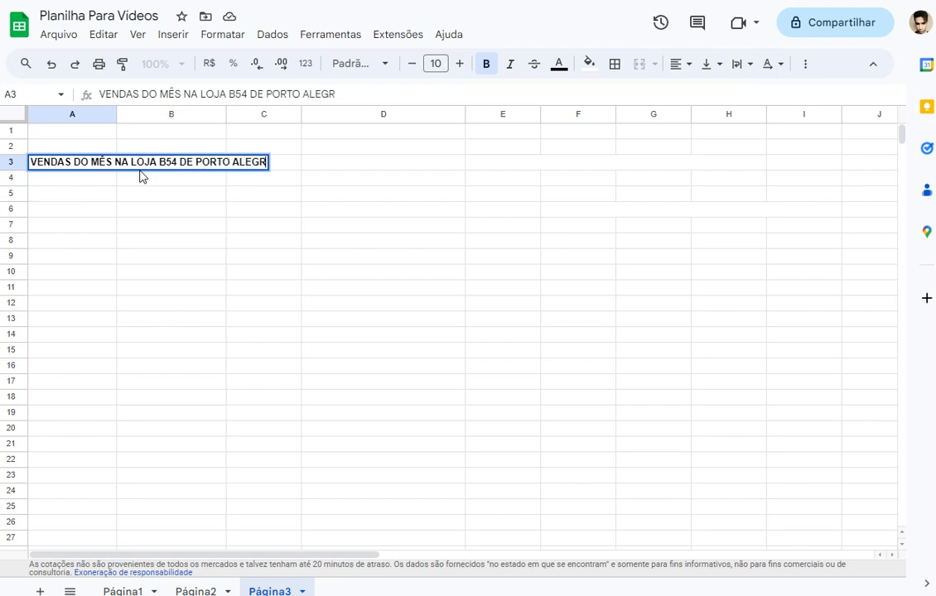
text(E)
- Commit the title and merge A3:C3 into one cell holding it
click(201, 178)
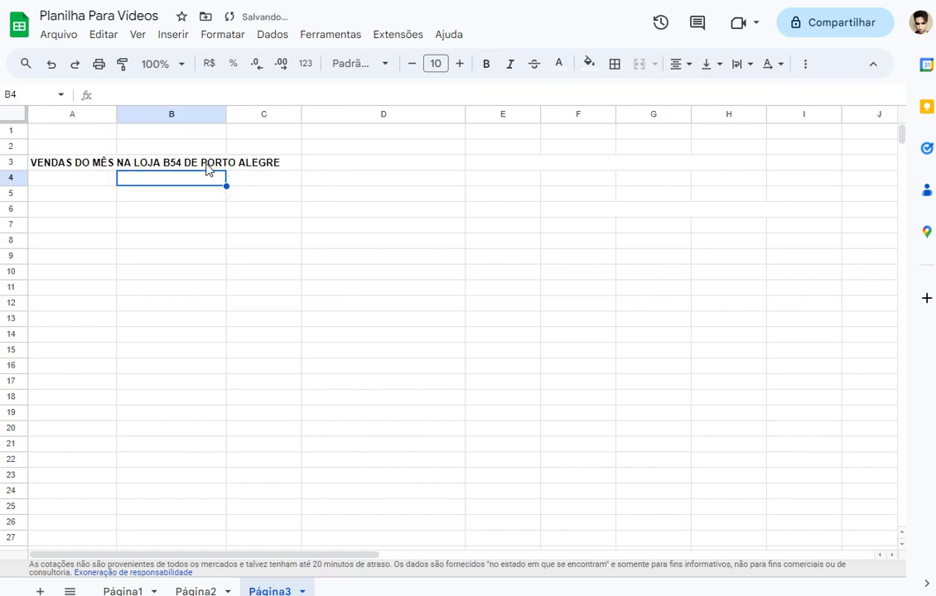
click(217, 163)
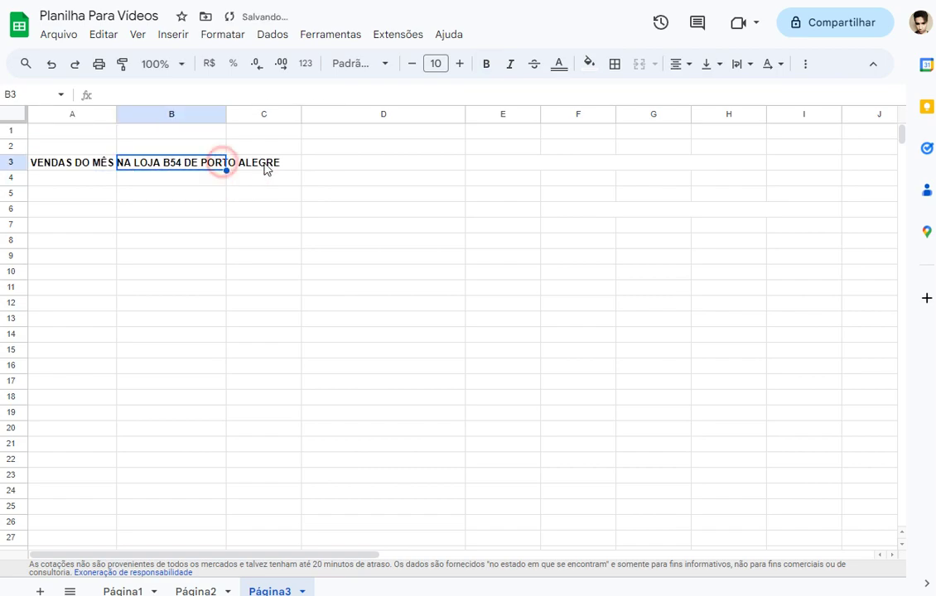
click(109, 146)
click(92, 163)
click(151, 160)
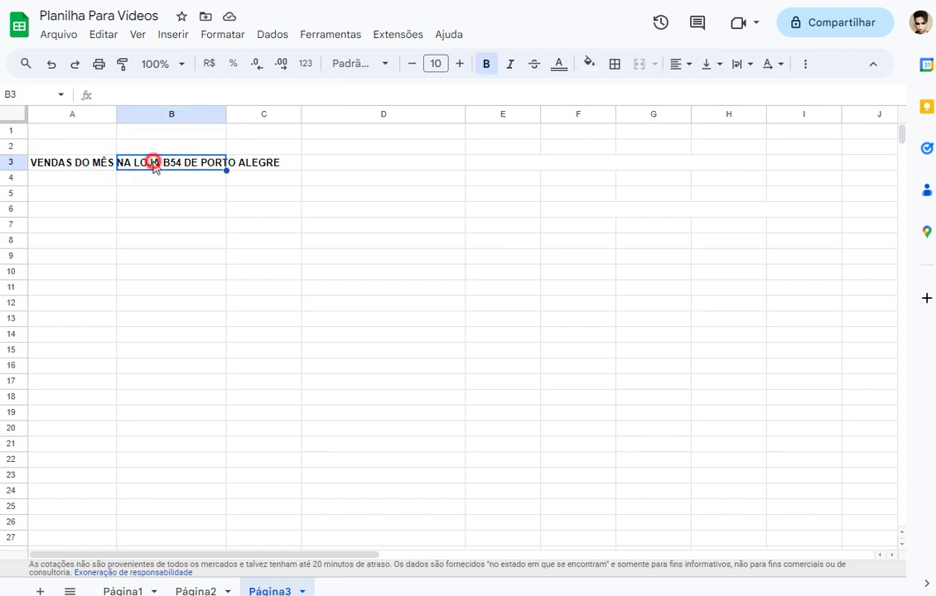
click(257, 157)
click(83, 171)
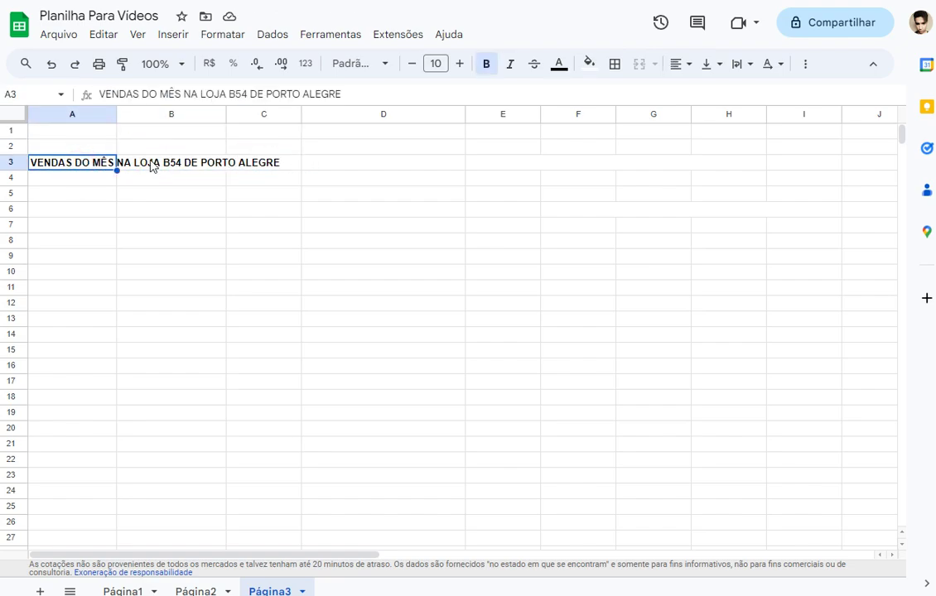
mouse_move(85, 163)
mouse_down()
mouse_move(273, 176)
mouse_move(250, 176)
mouse_up()
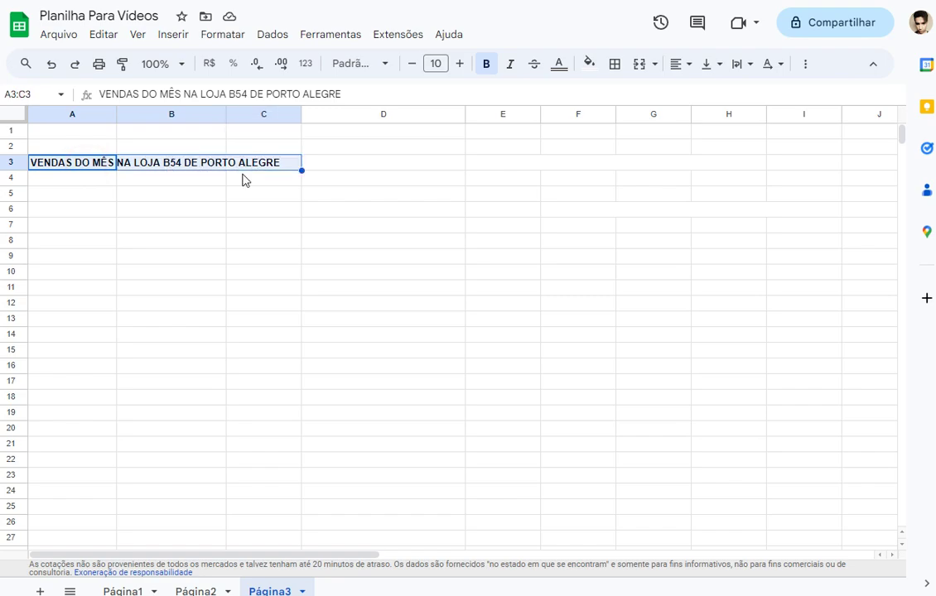
click(67, 163)
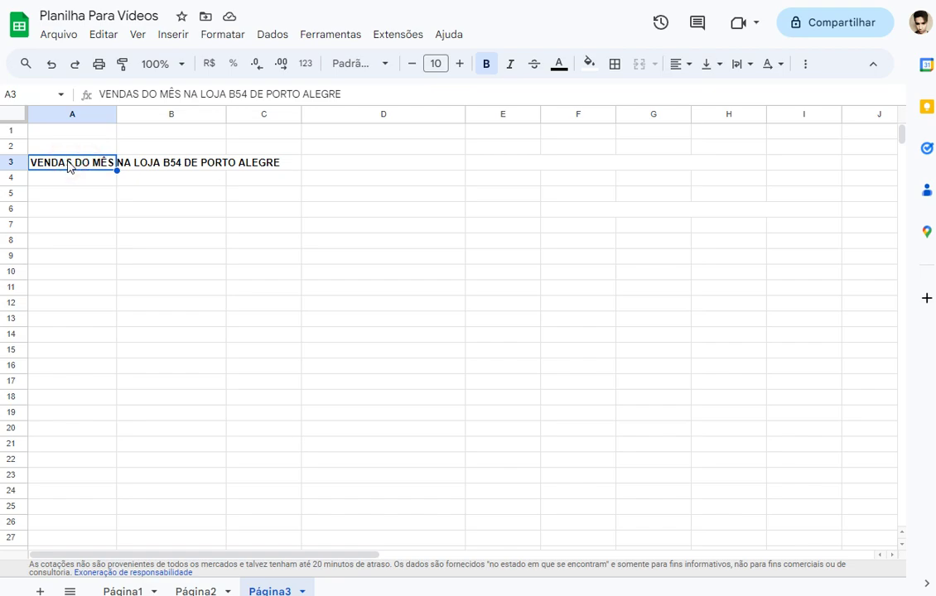
drag(68, 163, 259, 173)
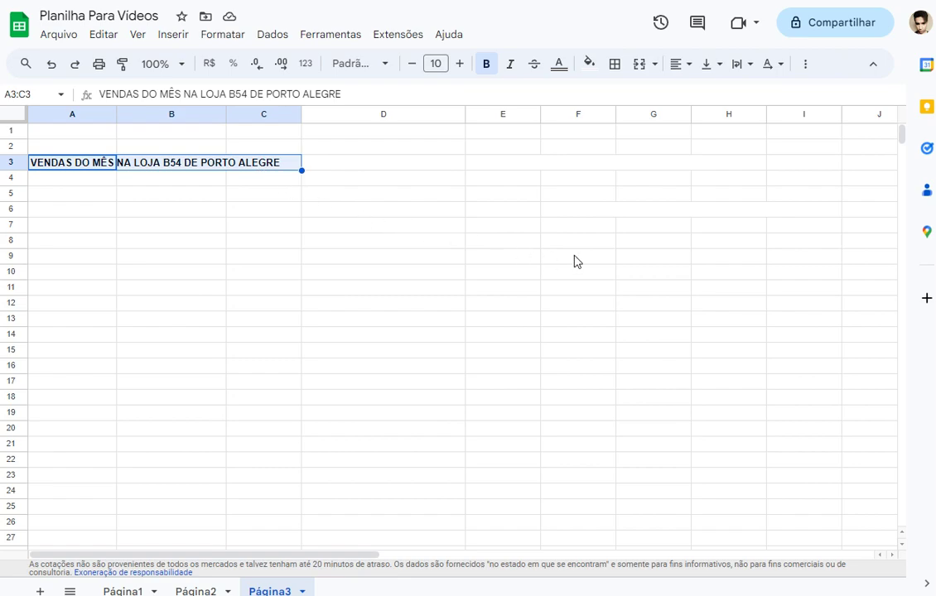
click(641, 71)
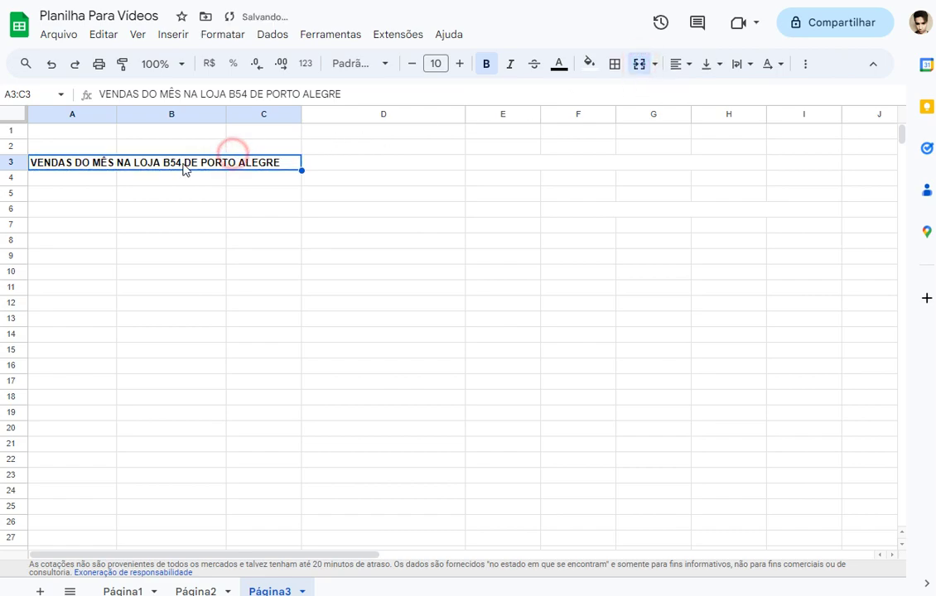
click(308, 166)
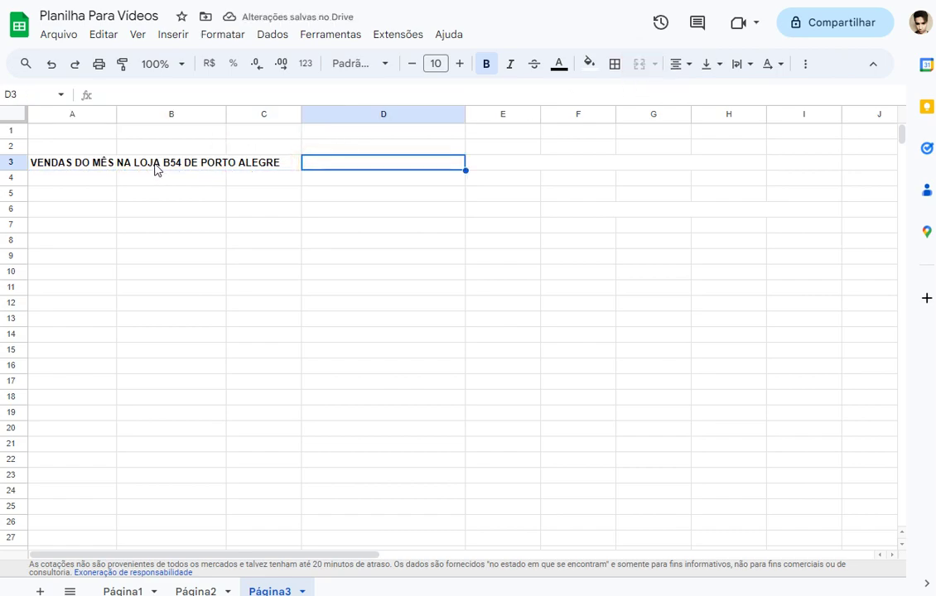
click(156, 170)
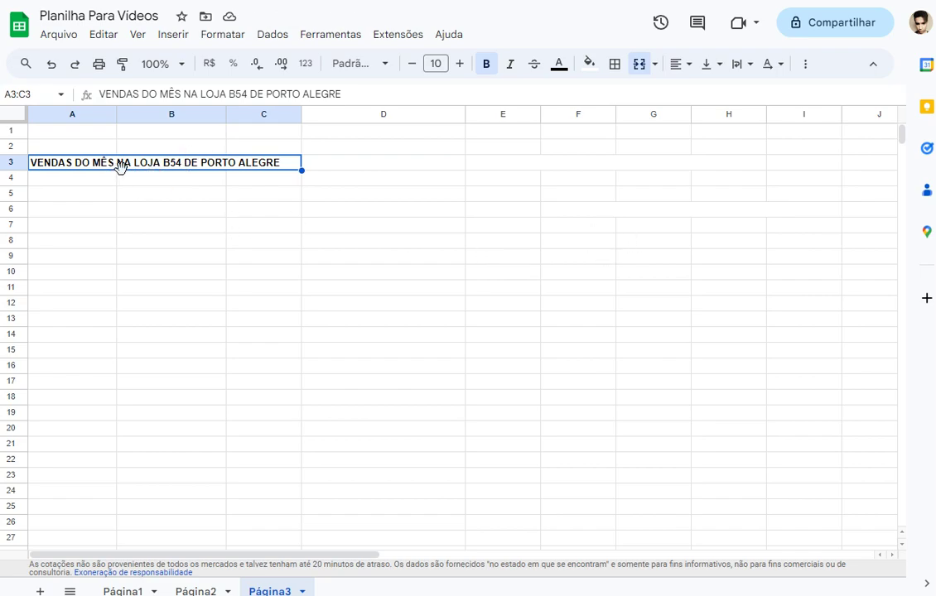
- Give the merged A3:C3 title cell a bright green fill
click(593, 76)
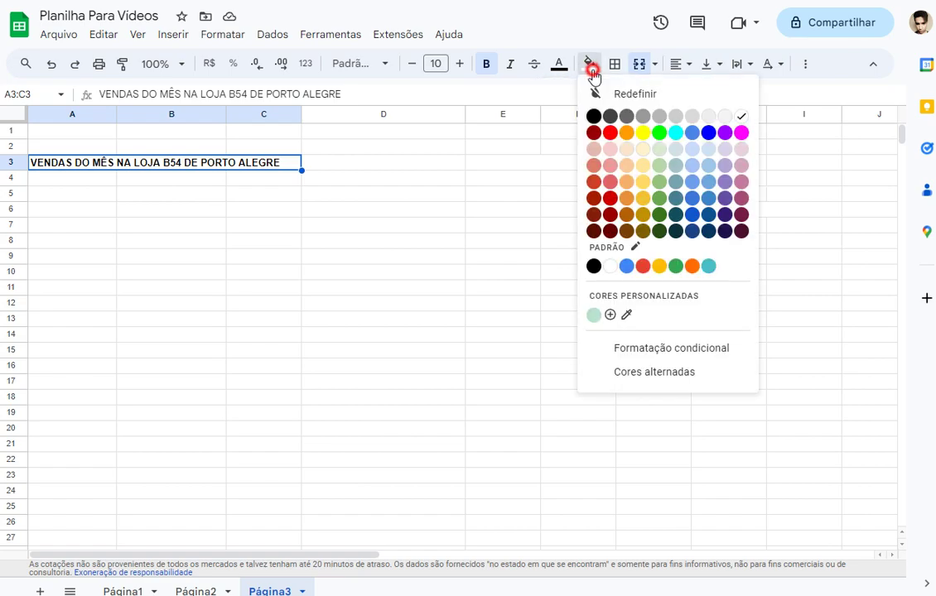
click(659, 133)
click(200, 178)
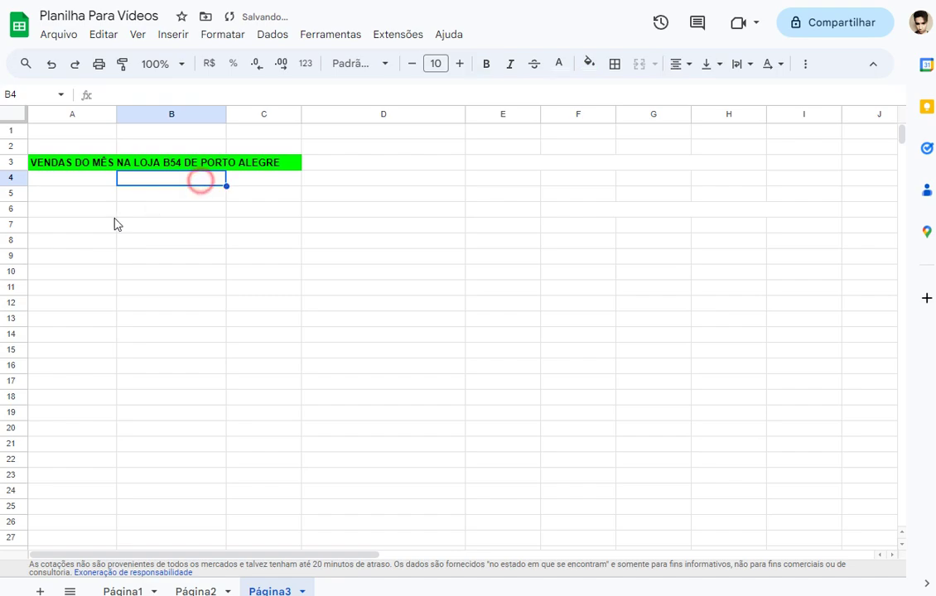
click(153, 163)
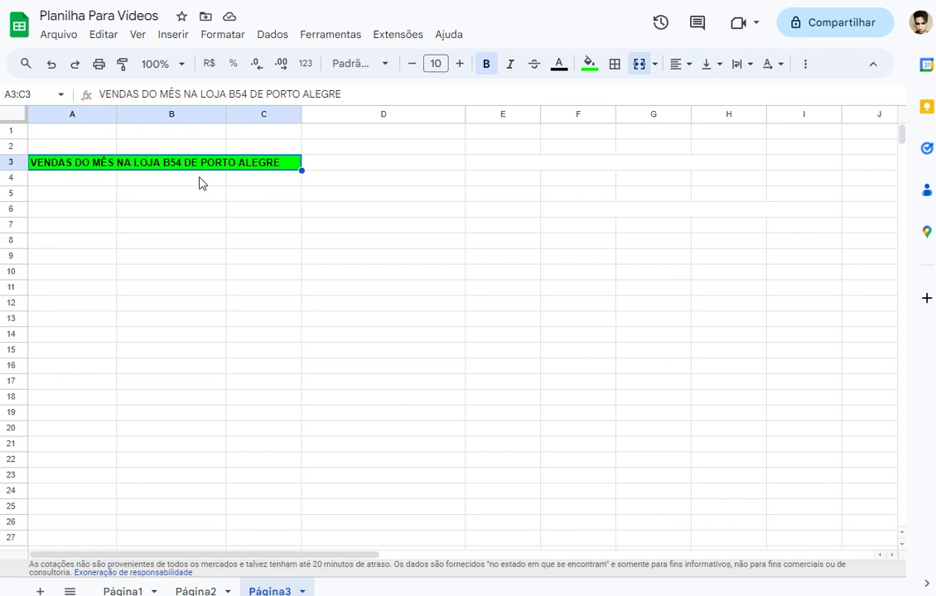
click(75, 179)
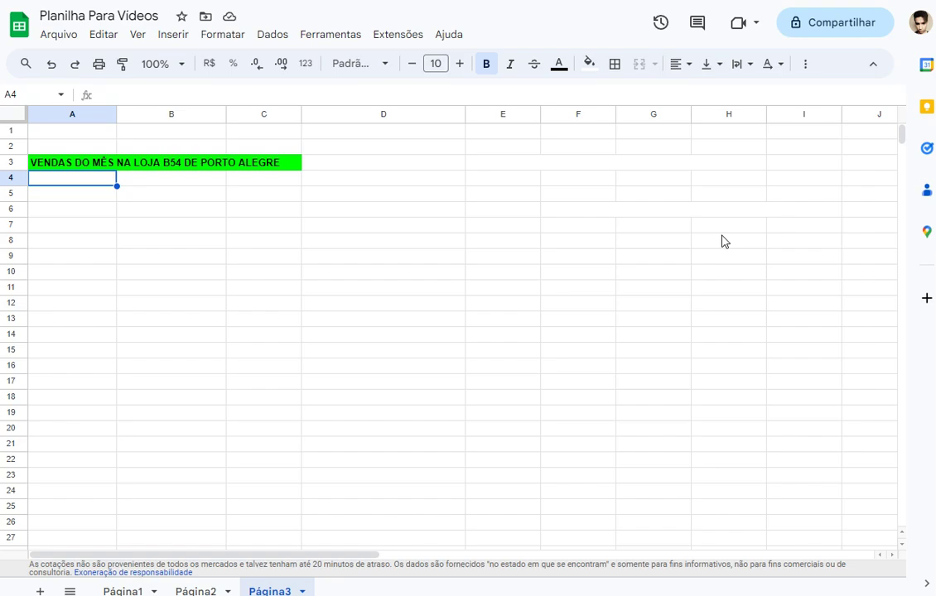
- Enter trial labels COPOS, ALIMENTOS and FÍSICOS in column A
text(COPOS)
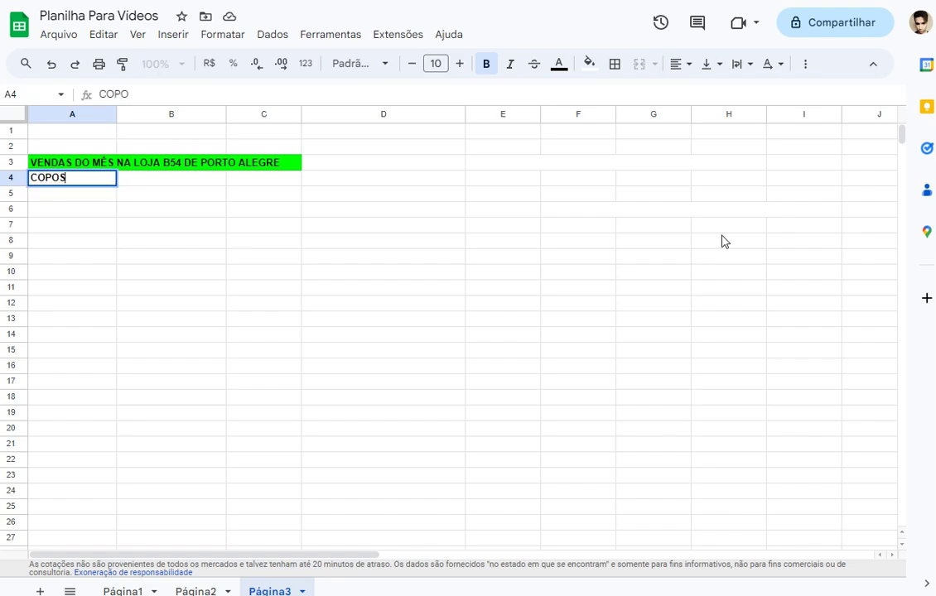
click(60, 196)
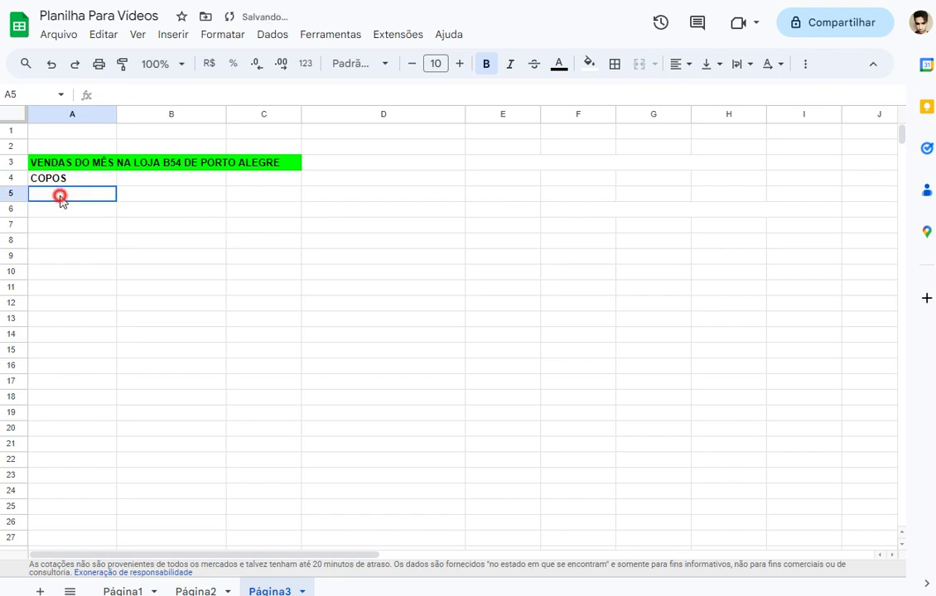
text(AL)
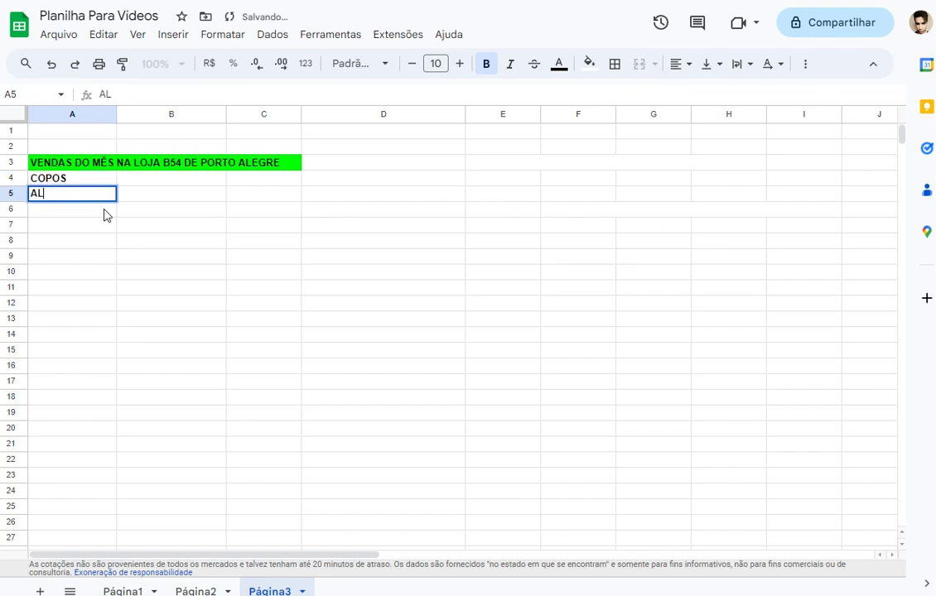
text(IMENTOS)
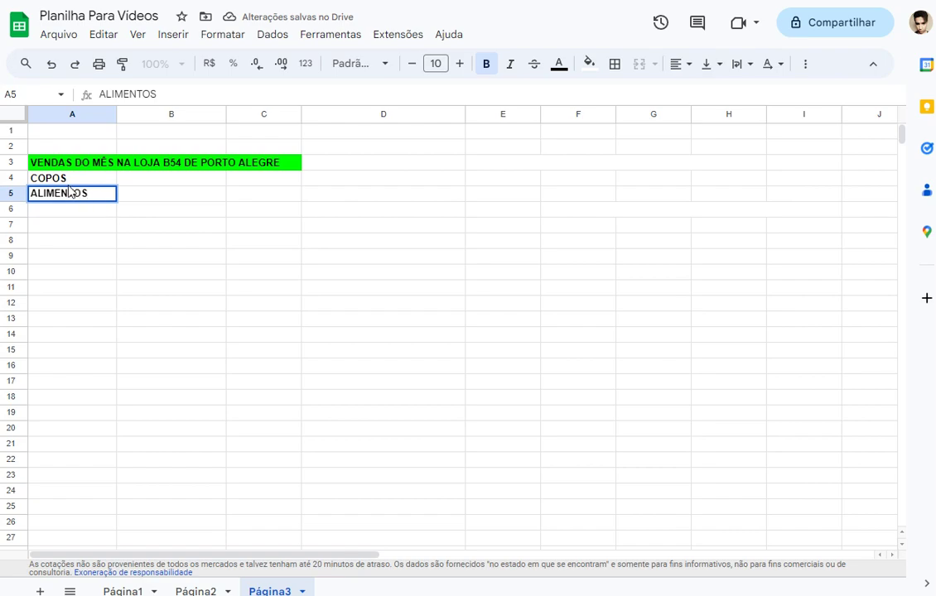
click(68, 181)
text(F)
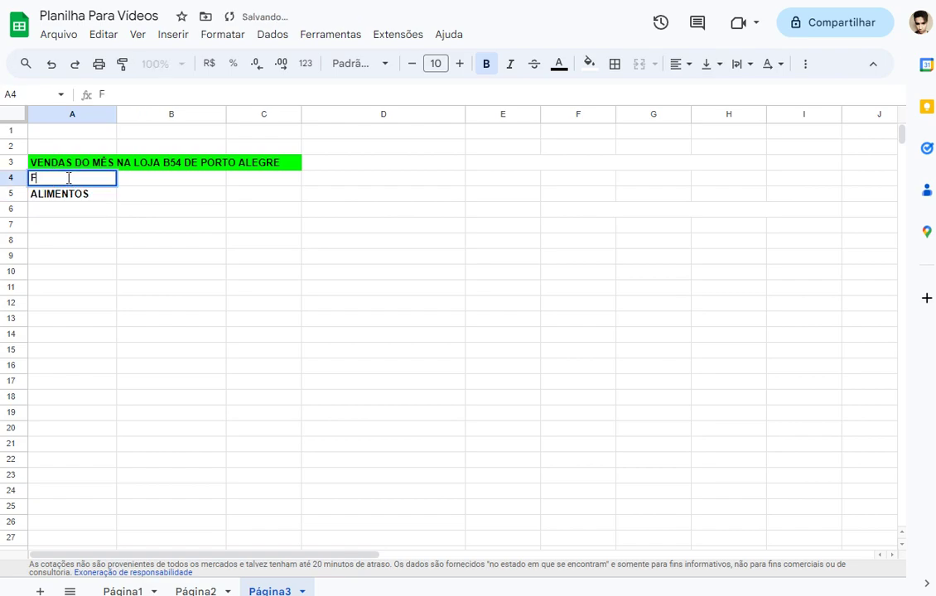
text(ÍSICOS)
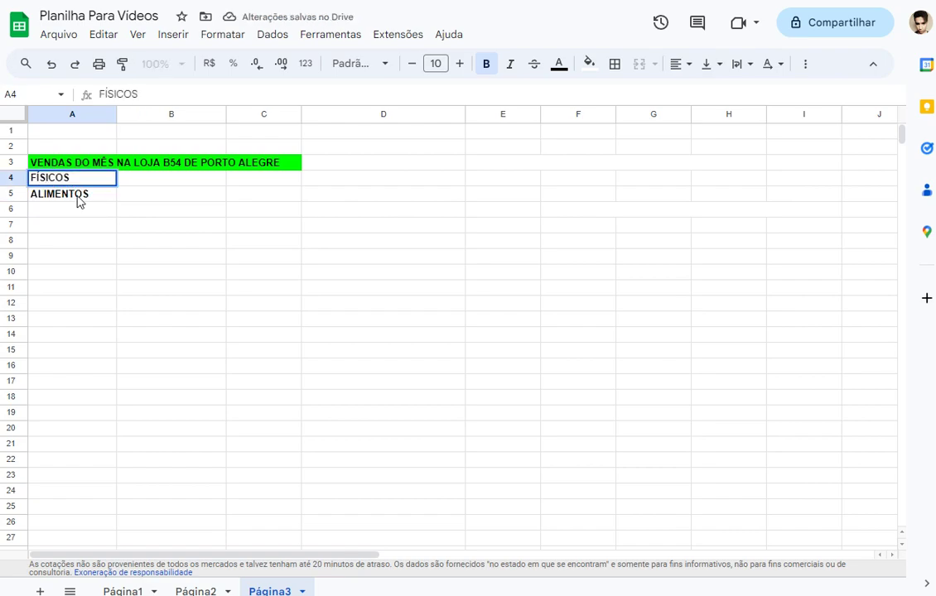
click(77, 197)
click(74, 212)
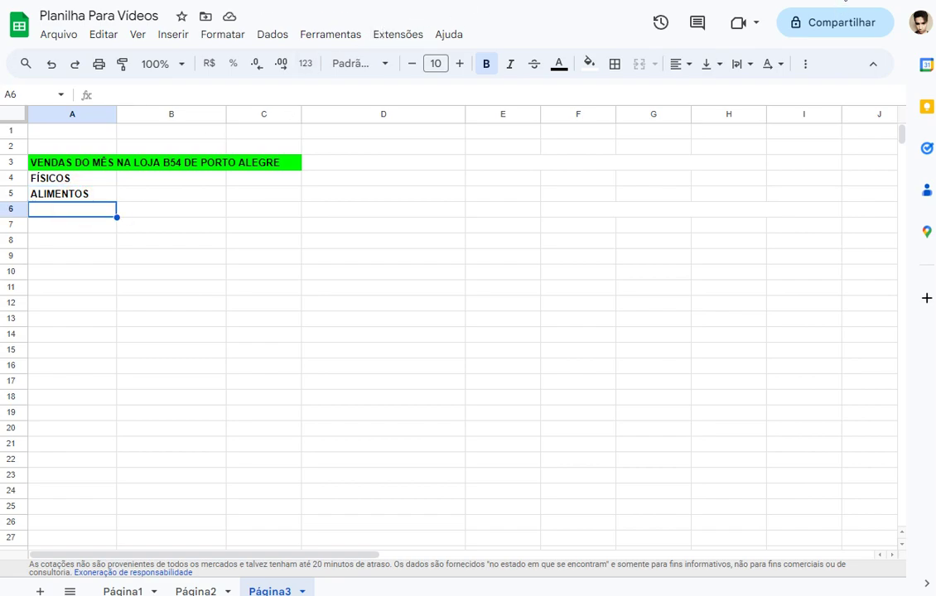
- Replace the labels with NOTEBOOK, CELULAR and TVs in A4 to A6
click(84, 181)
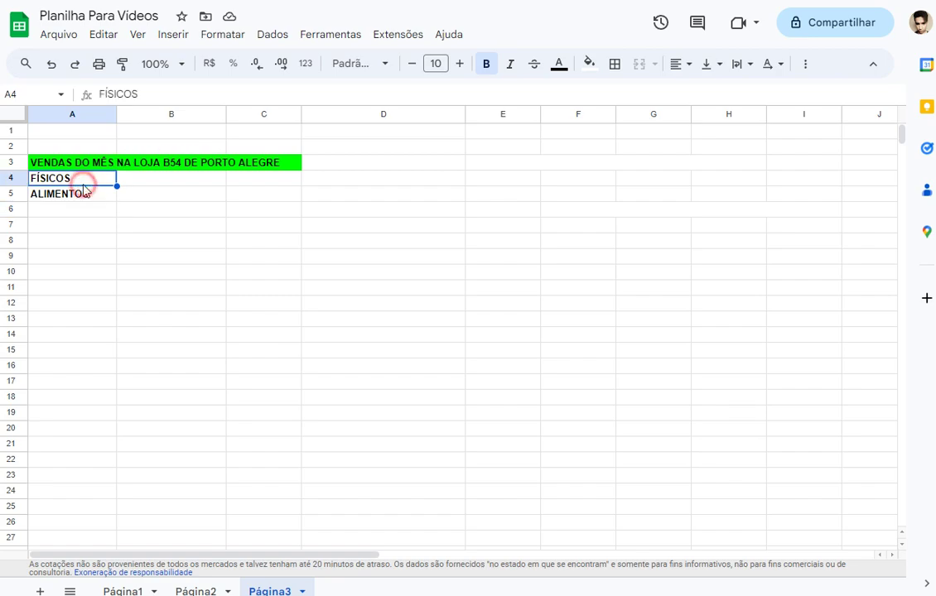
text(NO)
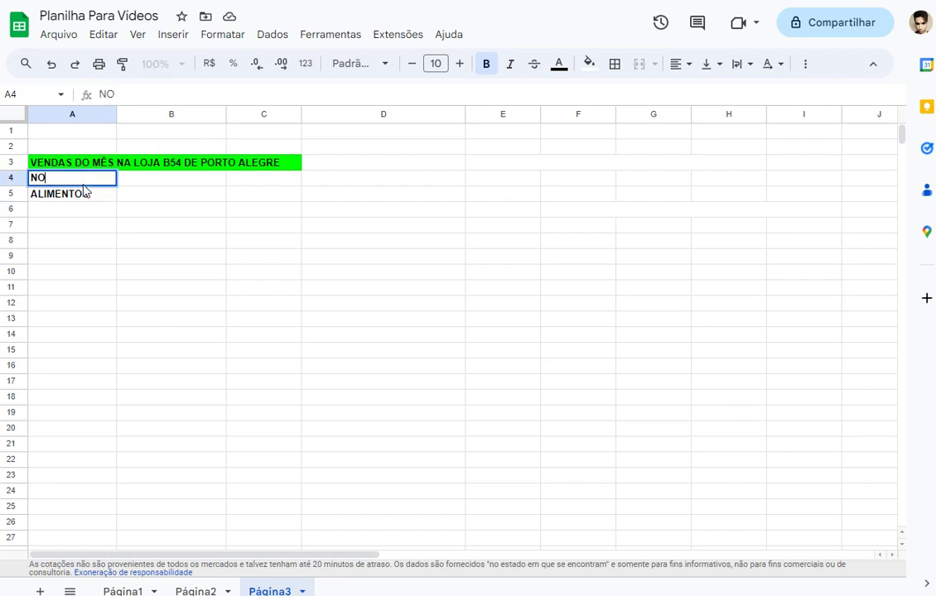
text(TEBOOK)
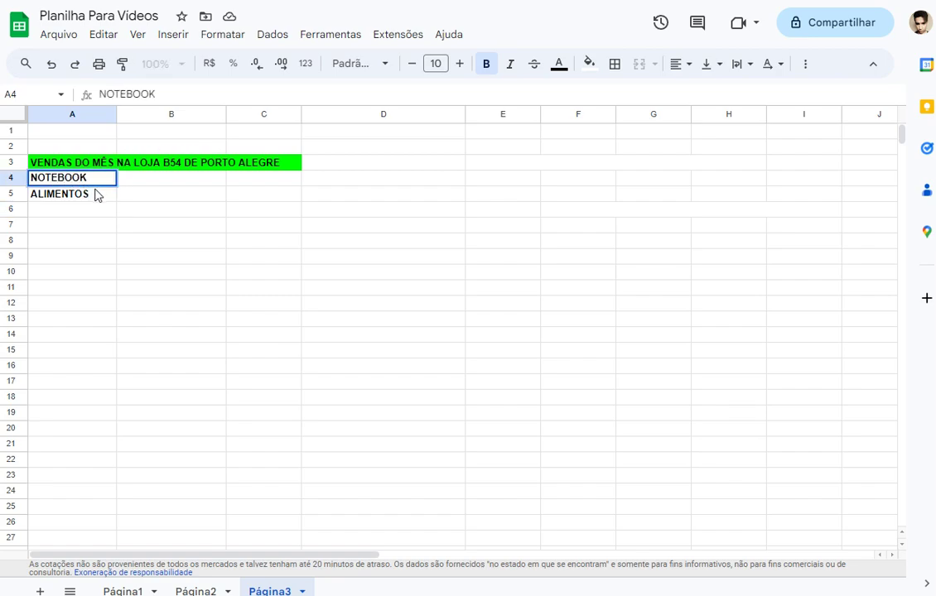
click(96, 192)
text(CELU)
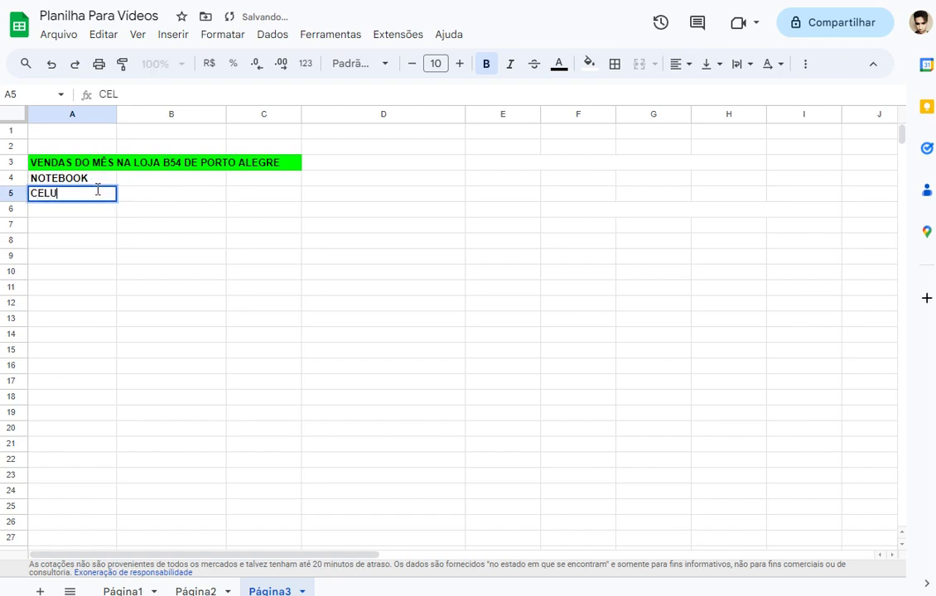
text(LAR)
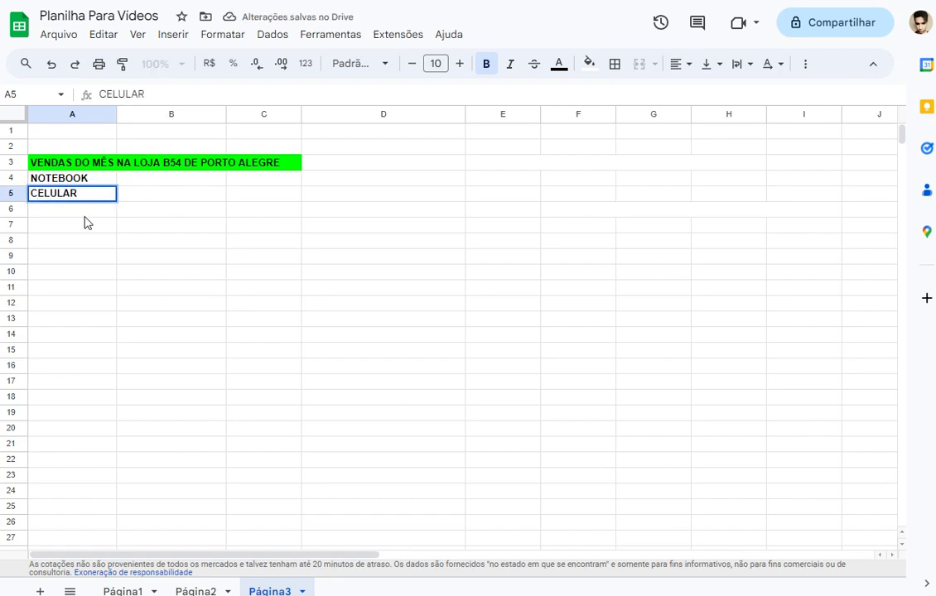
click(67, 209)
text(TVs)
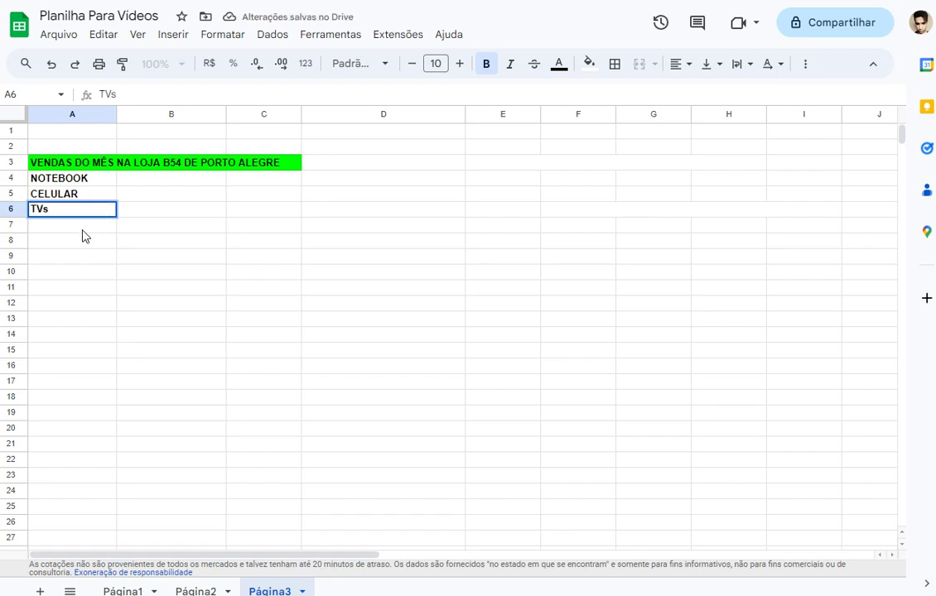
click(82, 231)
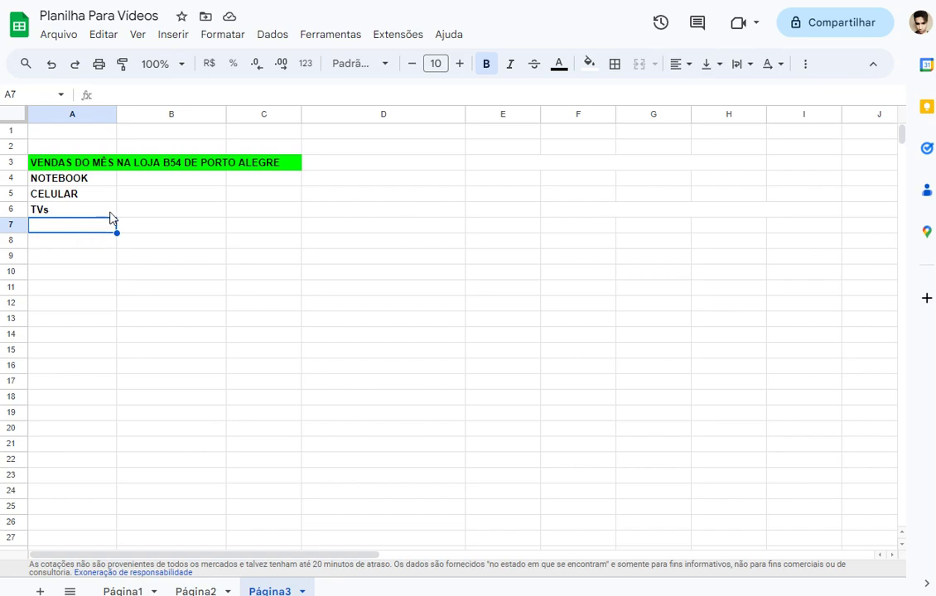
click(112, 162)
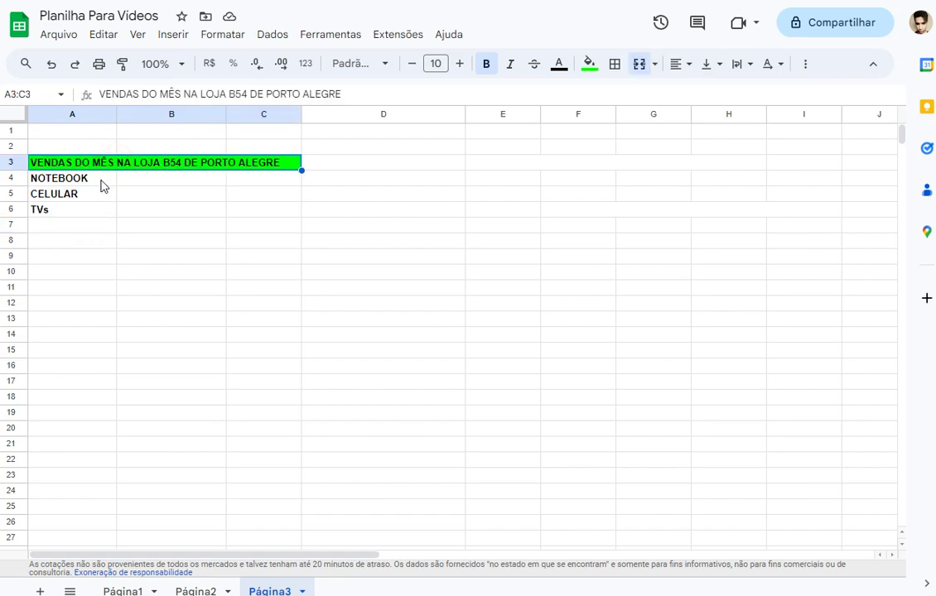
- Enter 22 values into the quantity cells of column C
click(141, 181)
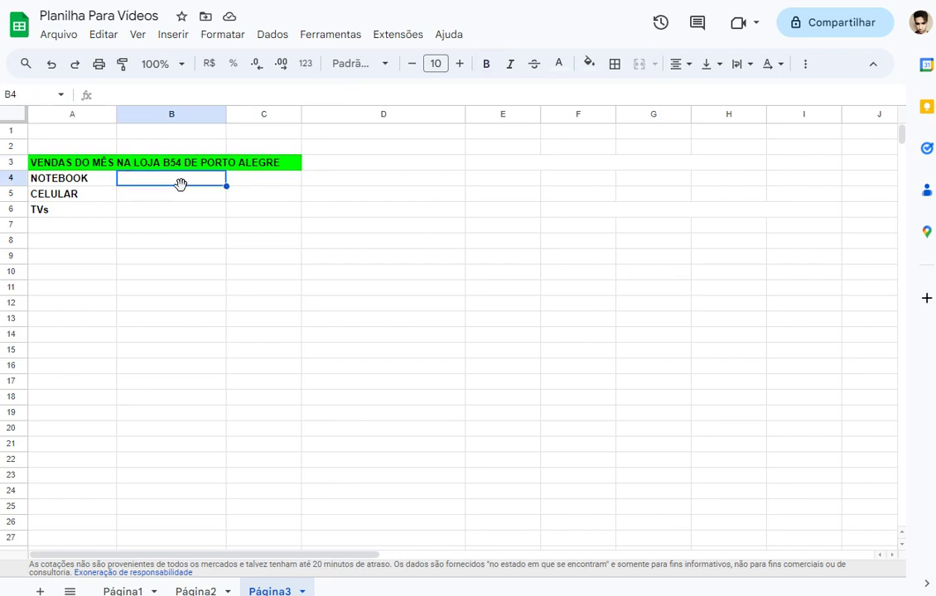
double_click(181, 183)
text(2)
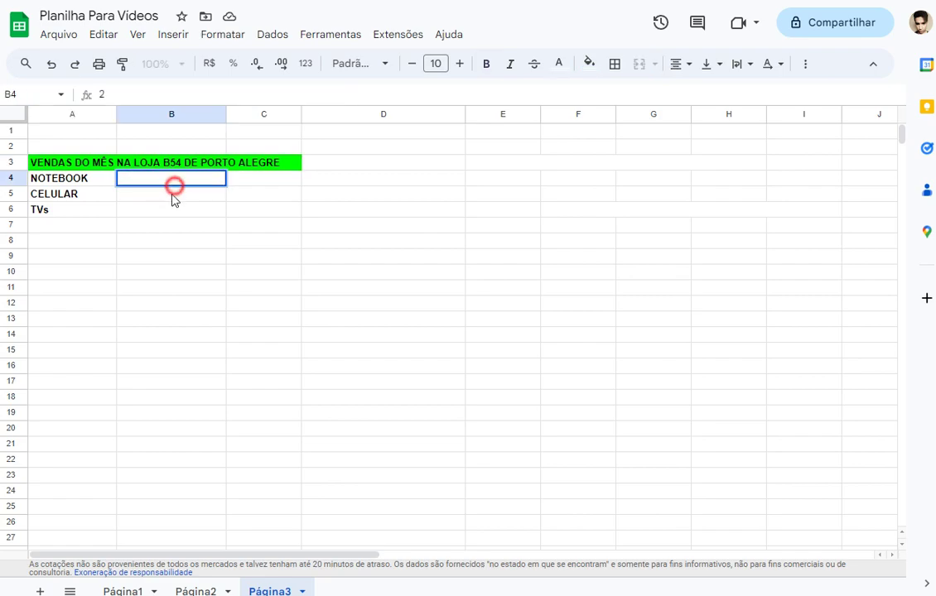
click(164, 209)
click(171, 184)
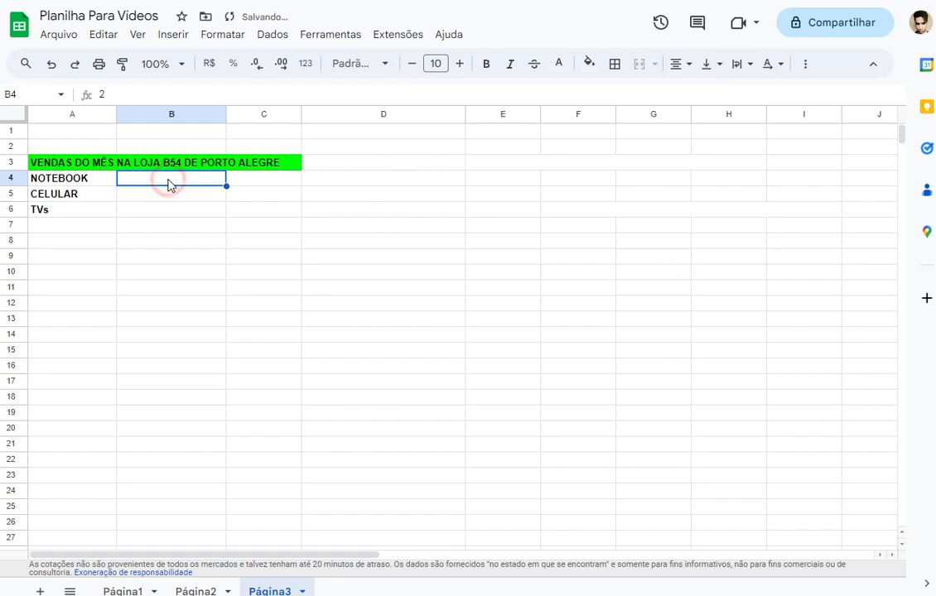
double_click(170, 179)
text(2)
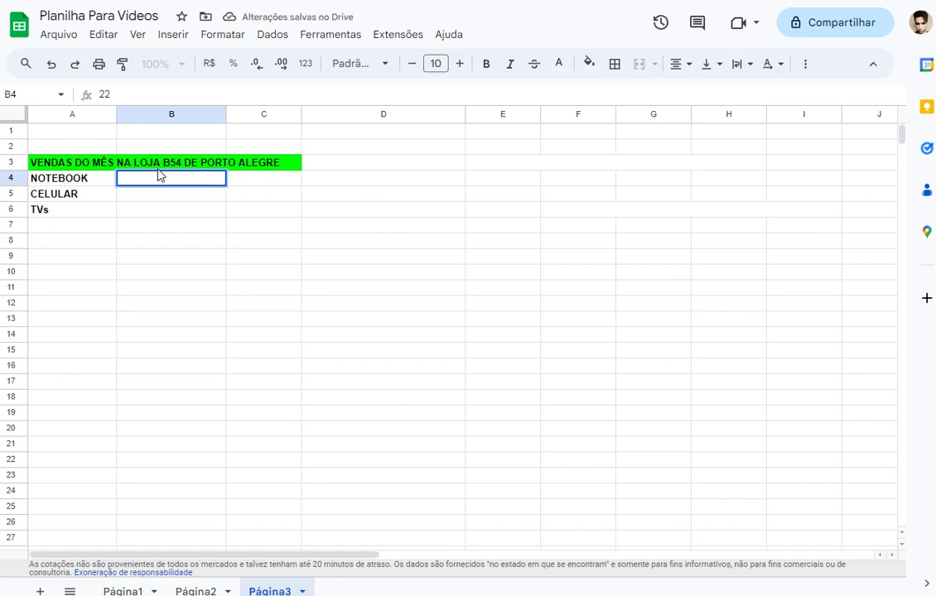
click(109, 183)
click(246, 182)
text(2)
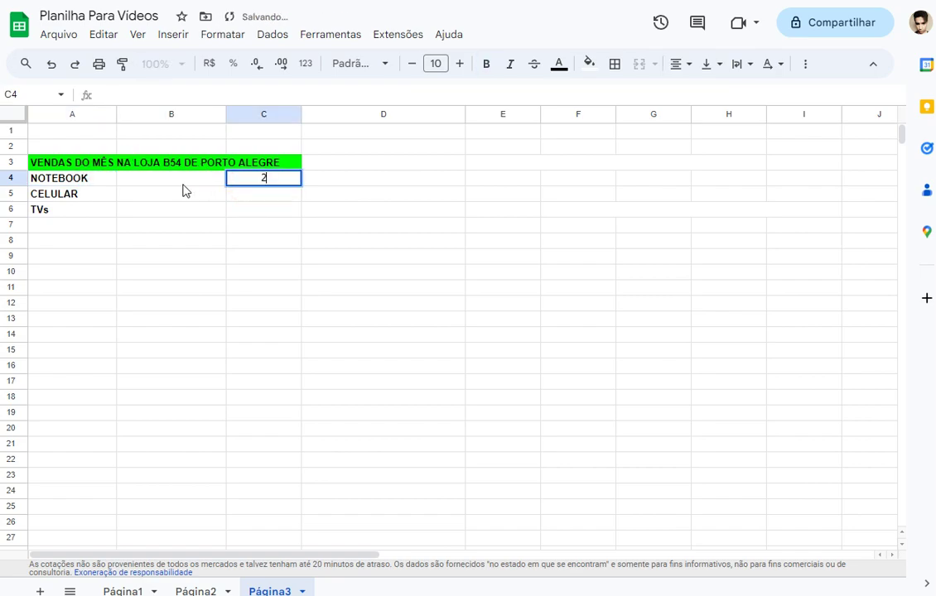
text(2)
click(257, 199)
text(22)
click(260, 212)
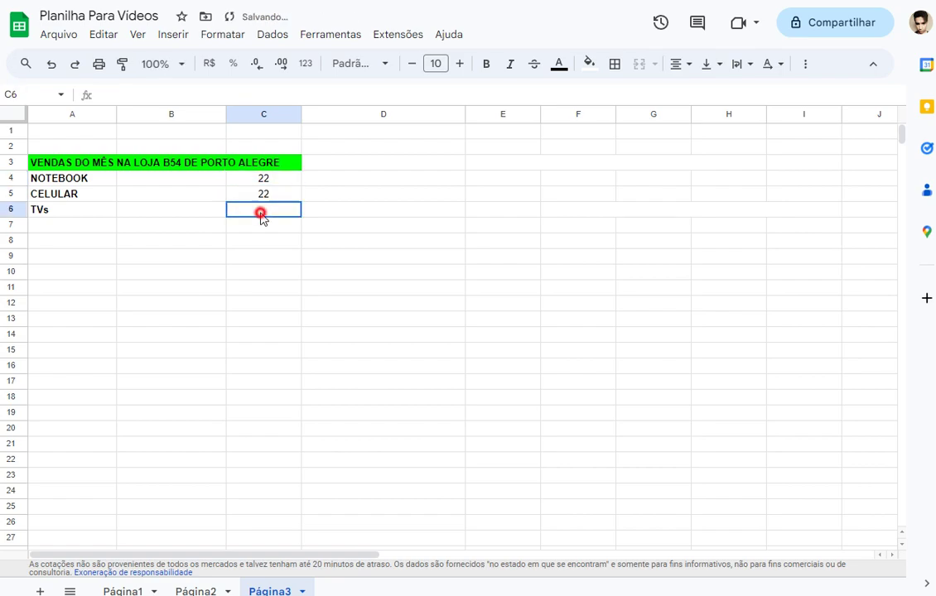
text(22)
click(262, 226)
text(2)
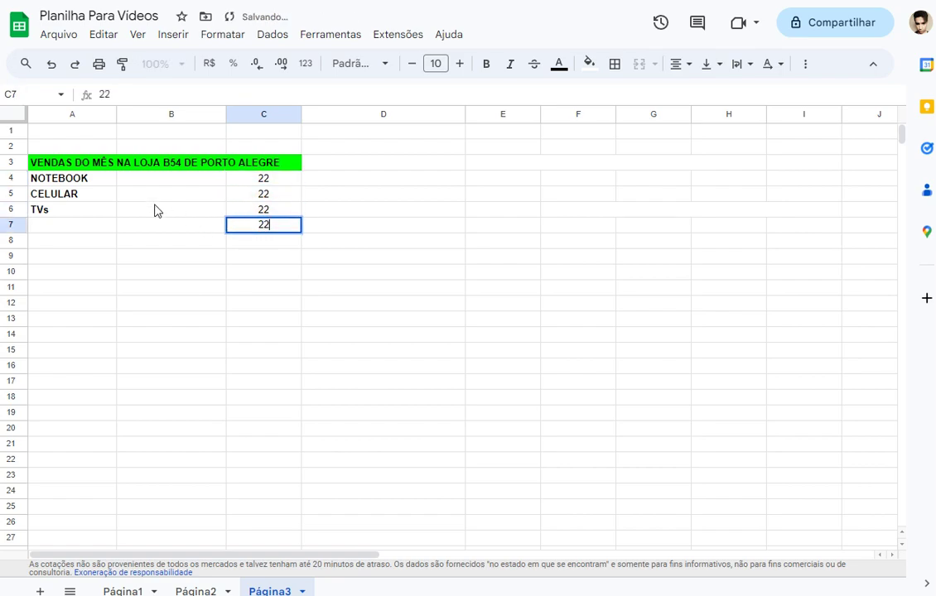
- Clear the stray 22 from cell C7
click(148, 181)
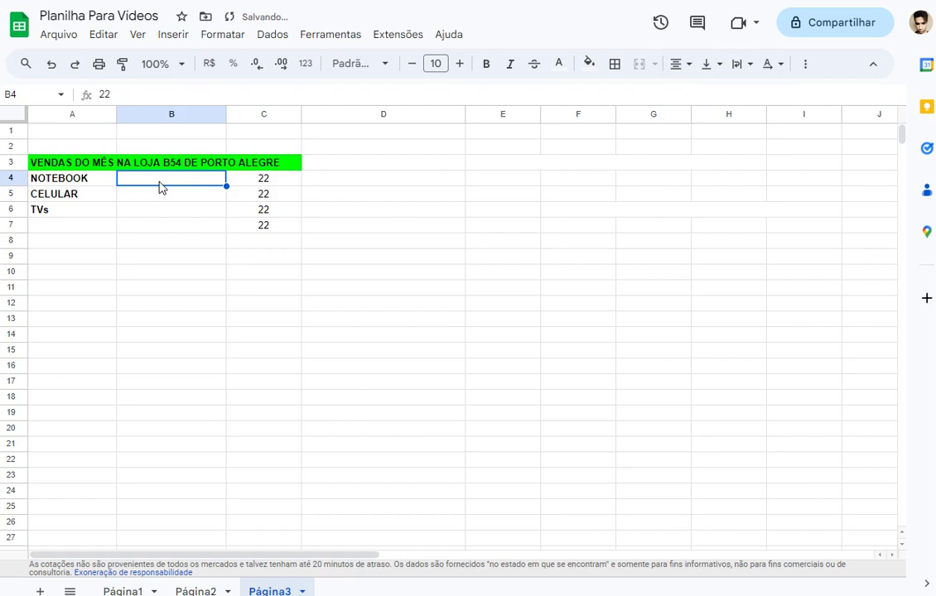
click(160, 185)
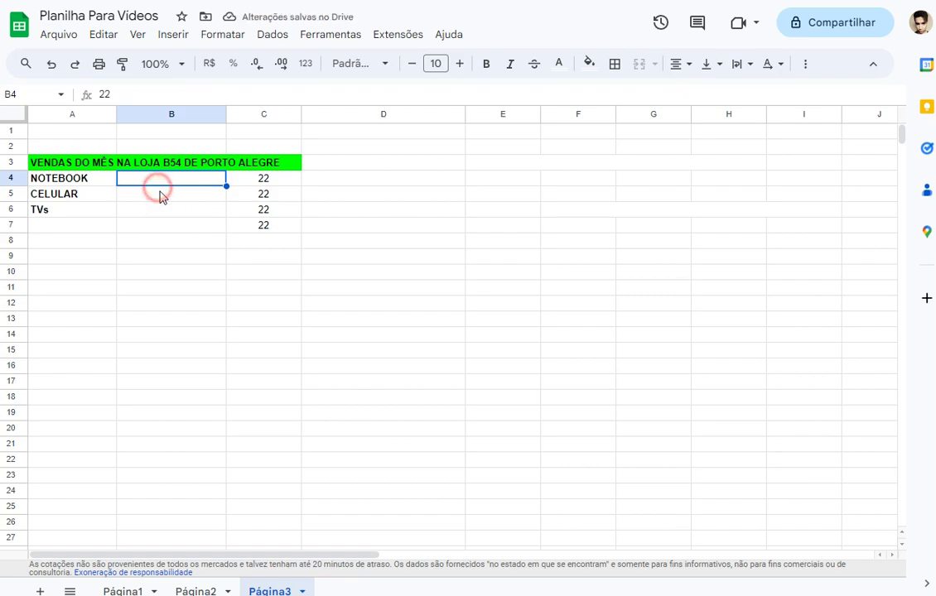
click(160, 192)
click(155, 212)
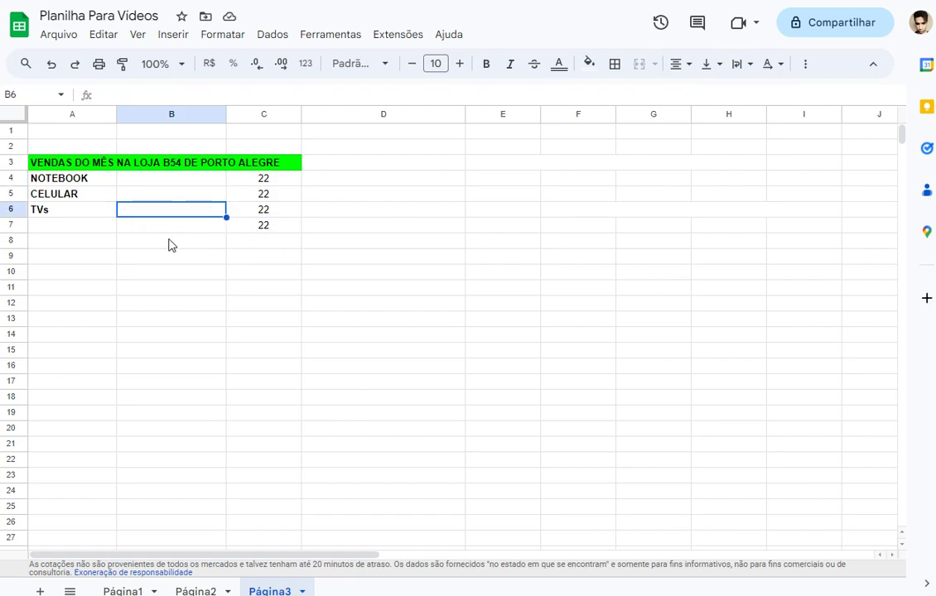
click(63, 227)
click(267, 225)
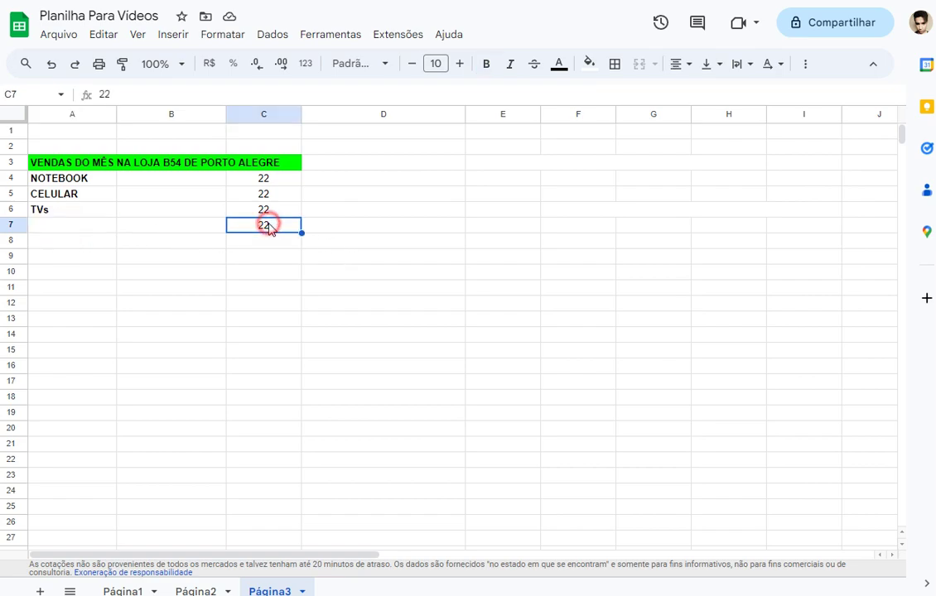
key(Delete)
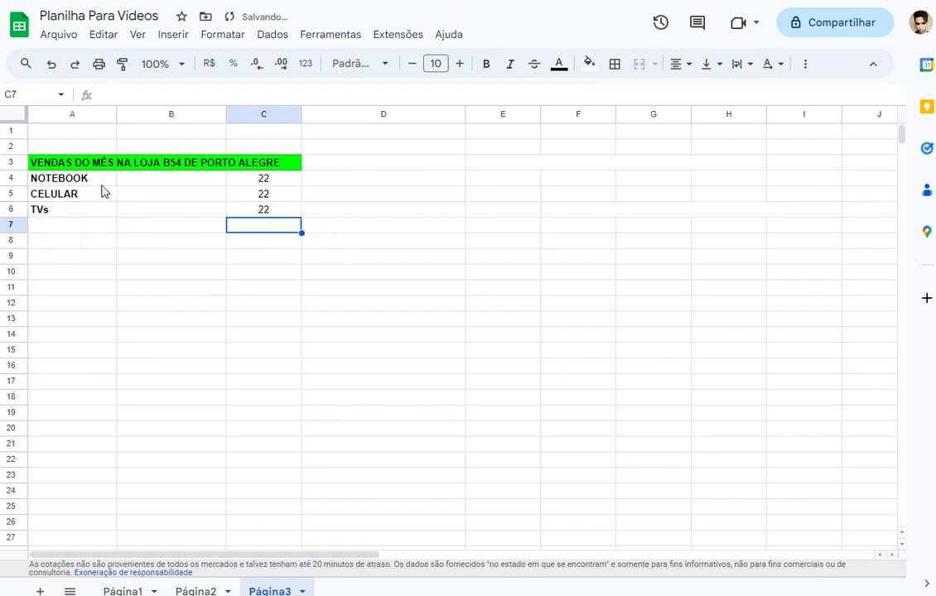
- Delete the 22 values from C4, C5 and C6
click(93, 184)
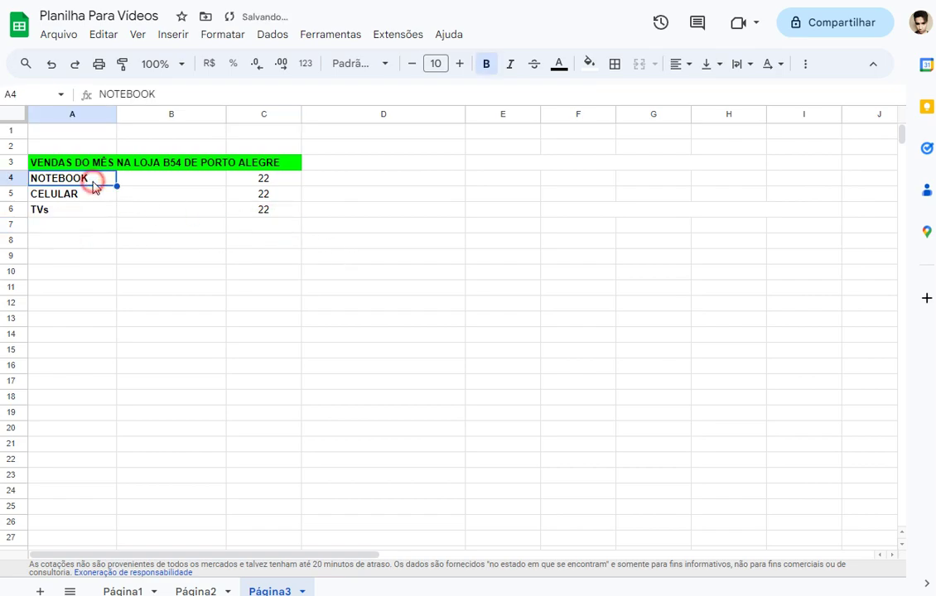
click(278, 186)
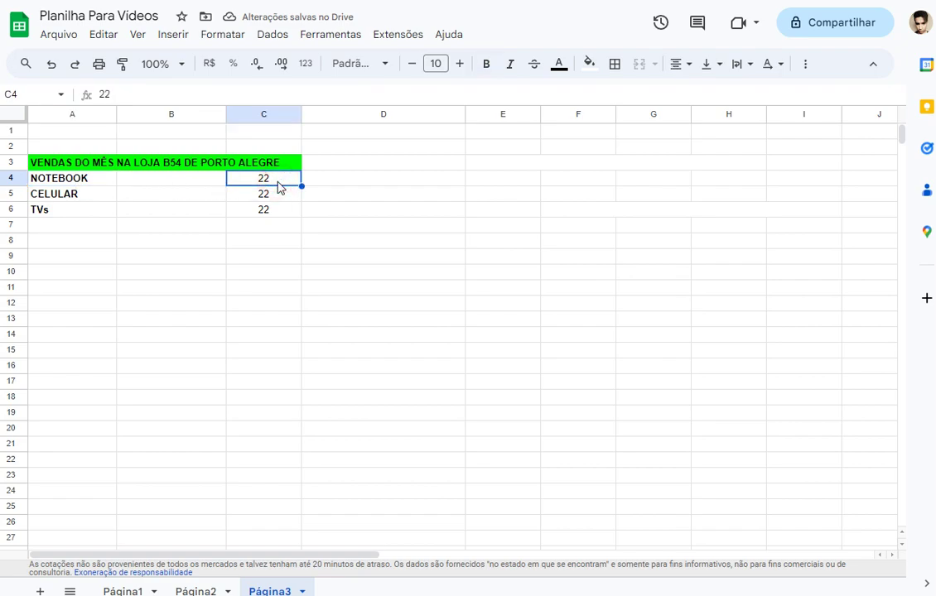
key(Delete)
click(282, 197)
key(Delete)
click(278, 217)
key(Delete)
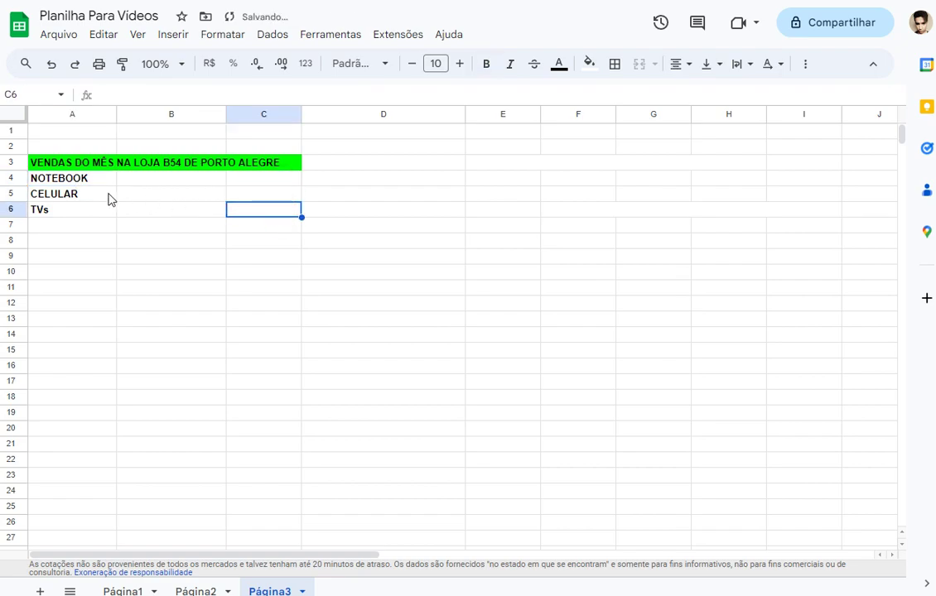
click(88, 186)
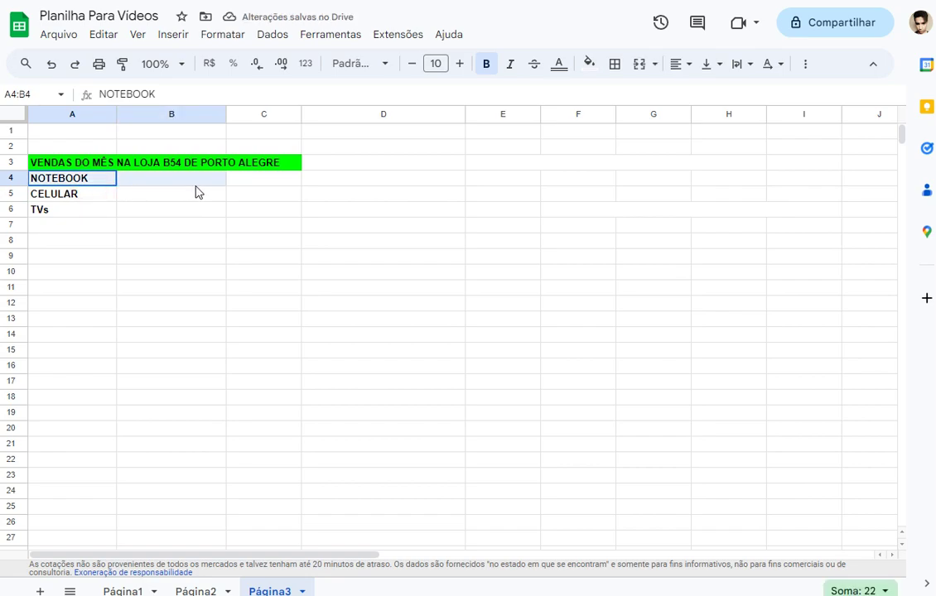
- Merge A4:C4 and confirm the warning to keep only NOTEBOOK
drag(88, 186, 250, 190)
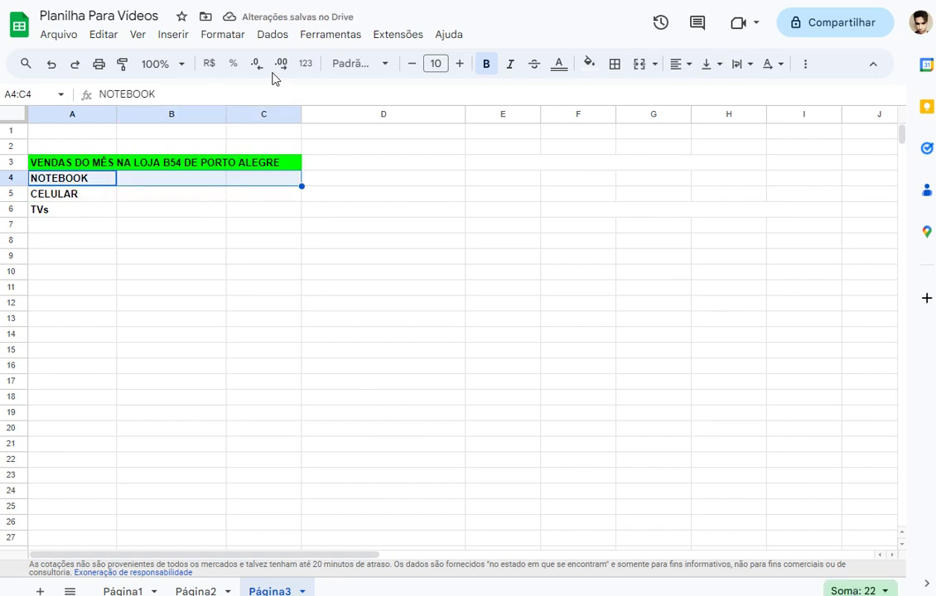
click(642, 69)
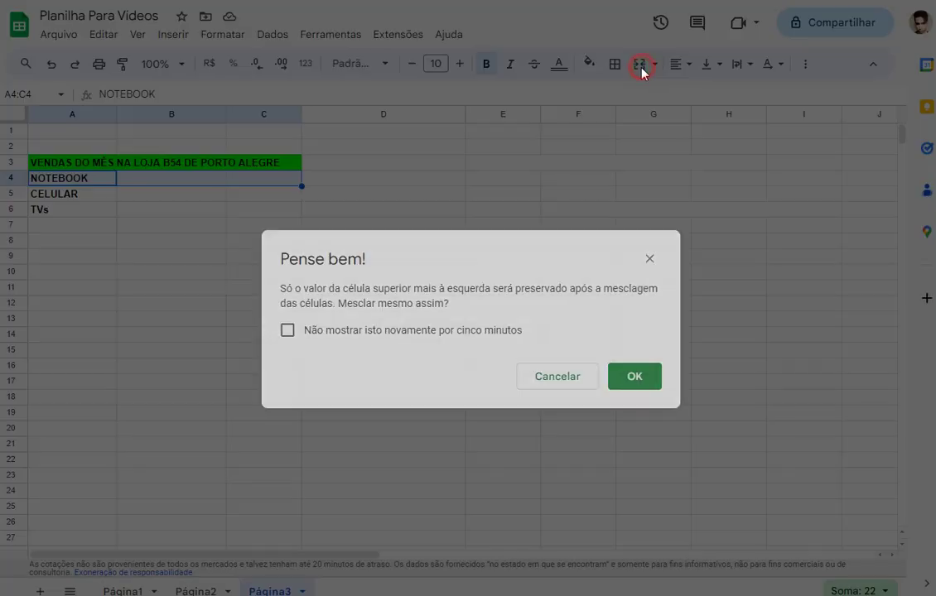
click(633, 386)
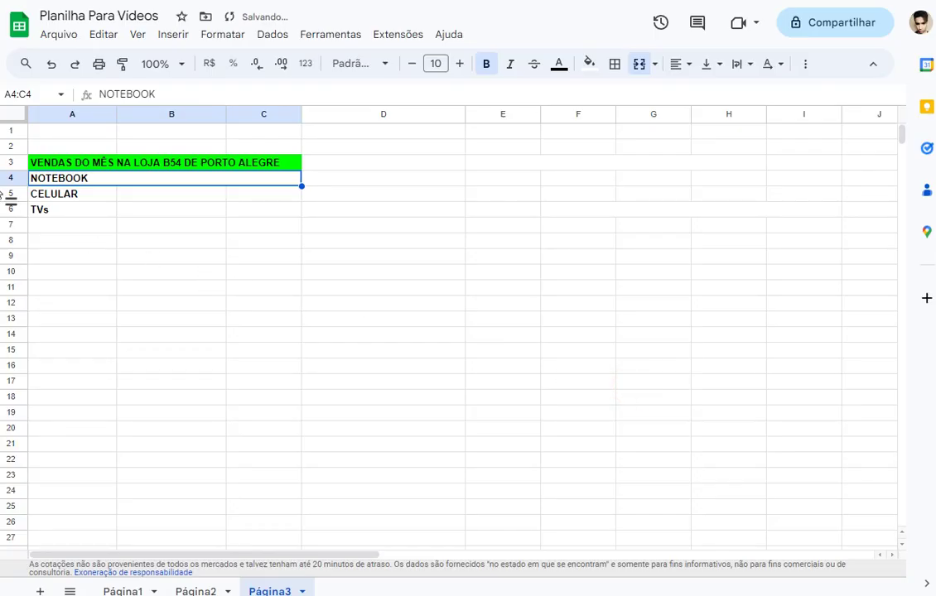
click(126, 163)
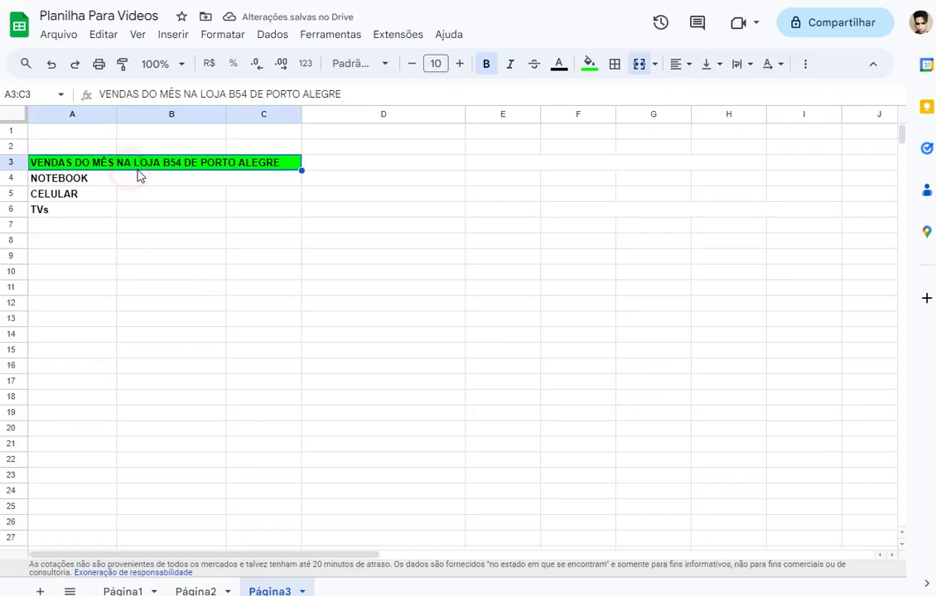
click(124, 176)
click(120, 196)
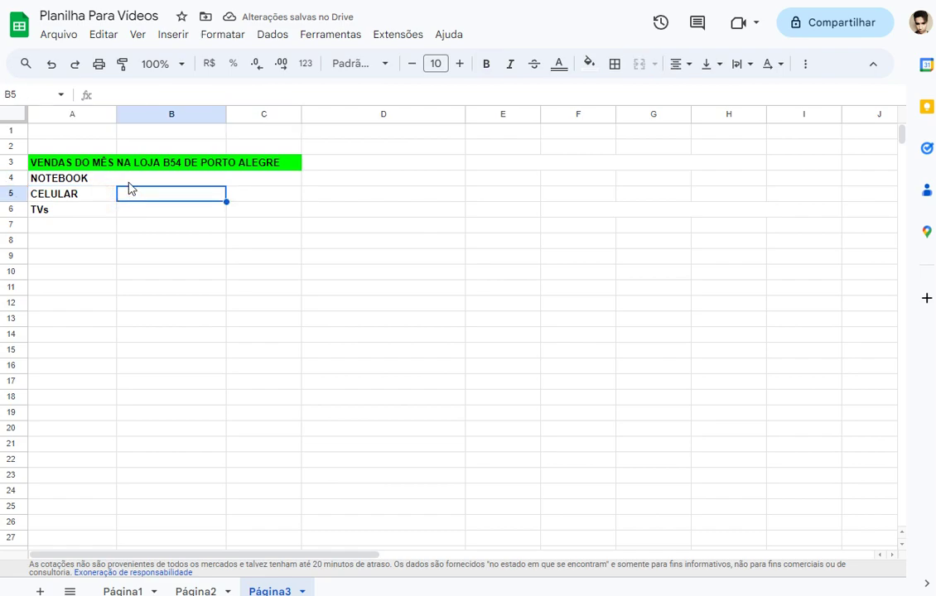
click(127, 183)
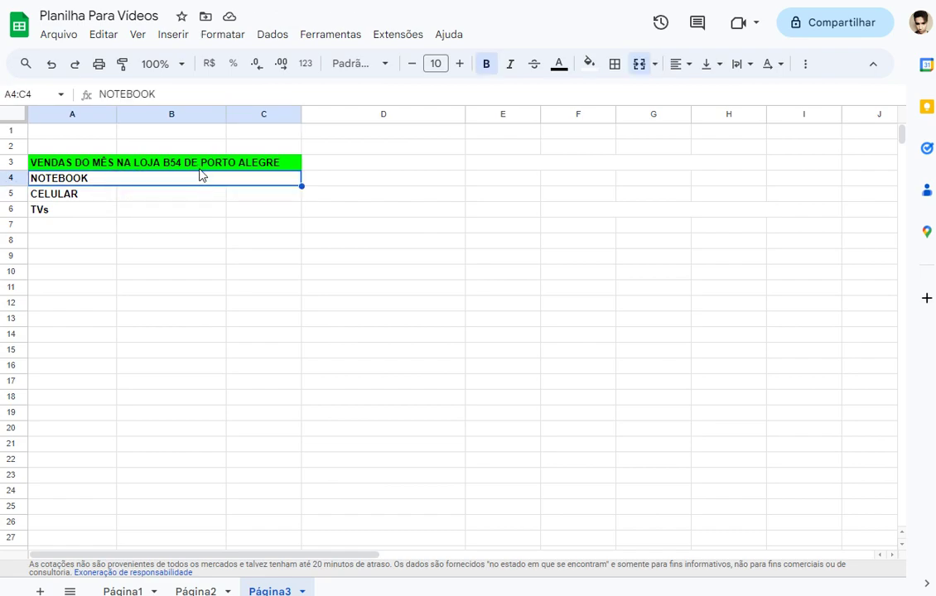
click(197, 162)
click(182, 183)
click(180, 195)
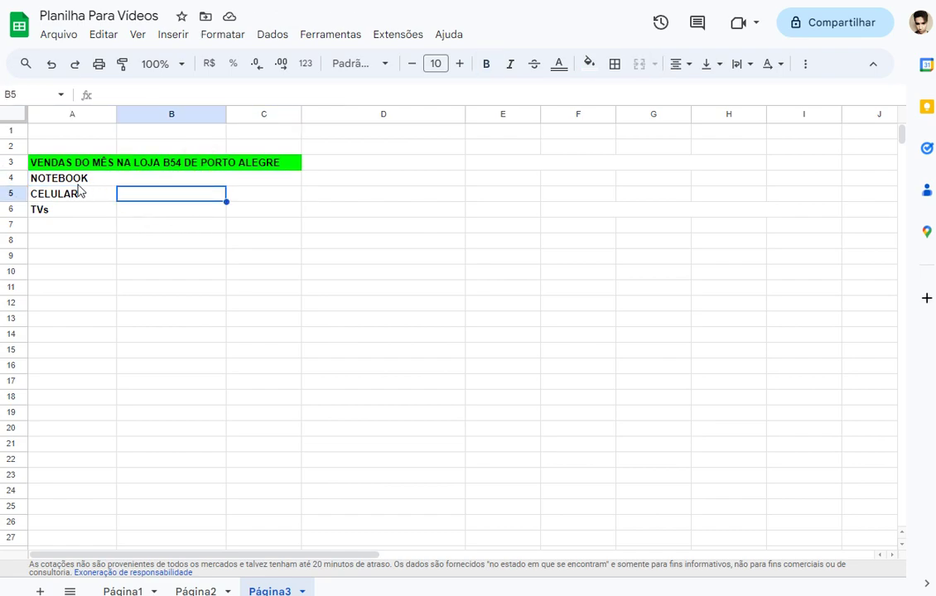
click(148, 179)
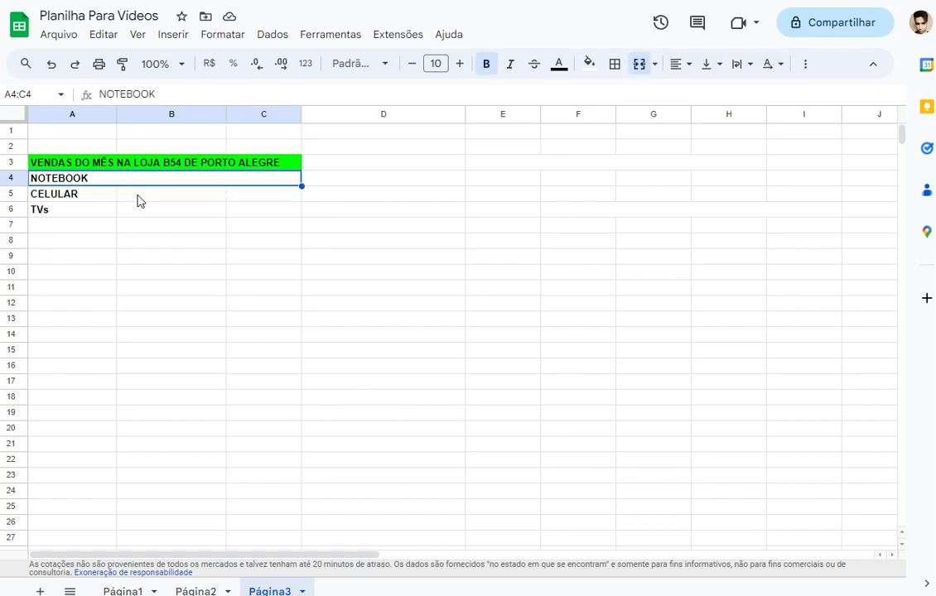
click(106, 164)
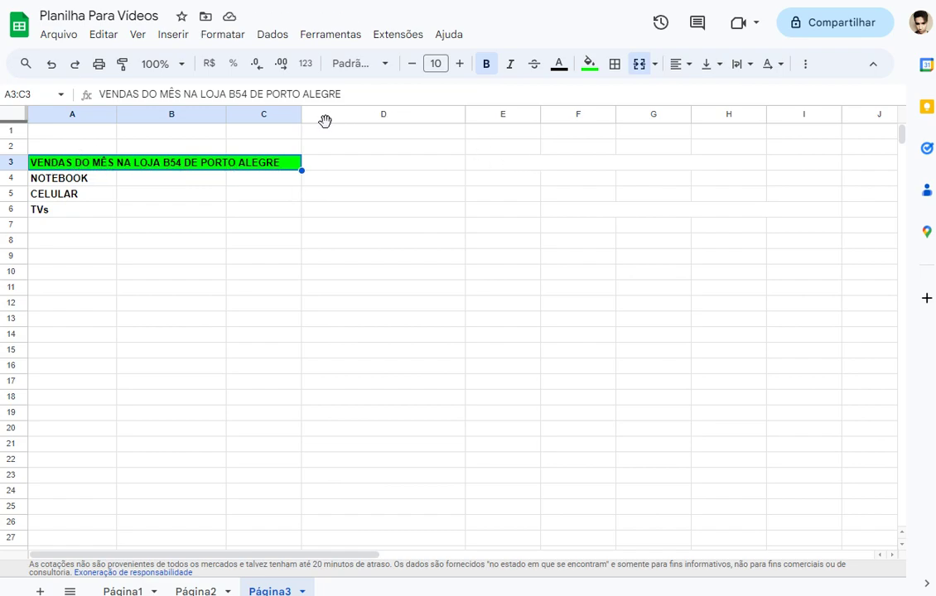
- Change the merged title's text colour to white
click(559, 66)
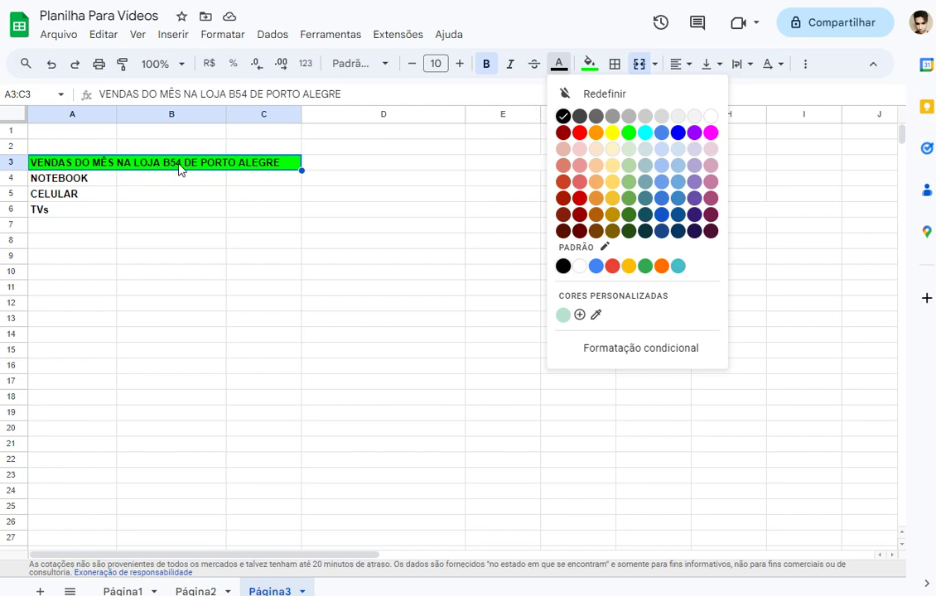
click(486, 33)
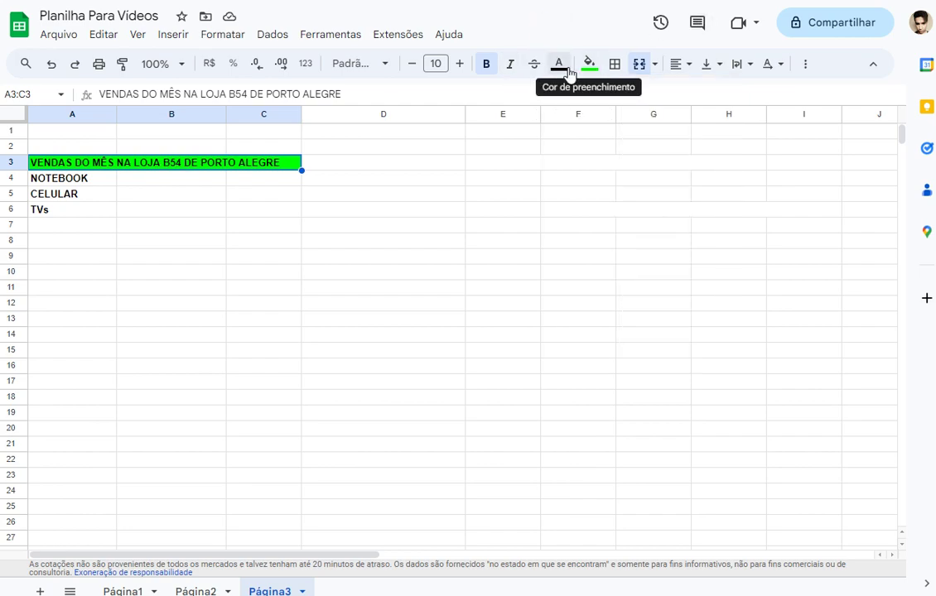
click(561, 69)
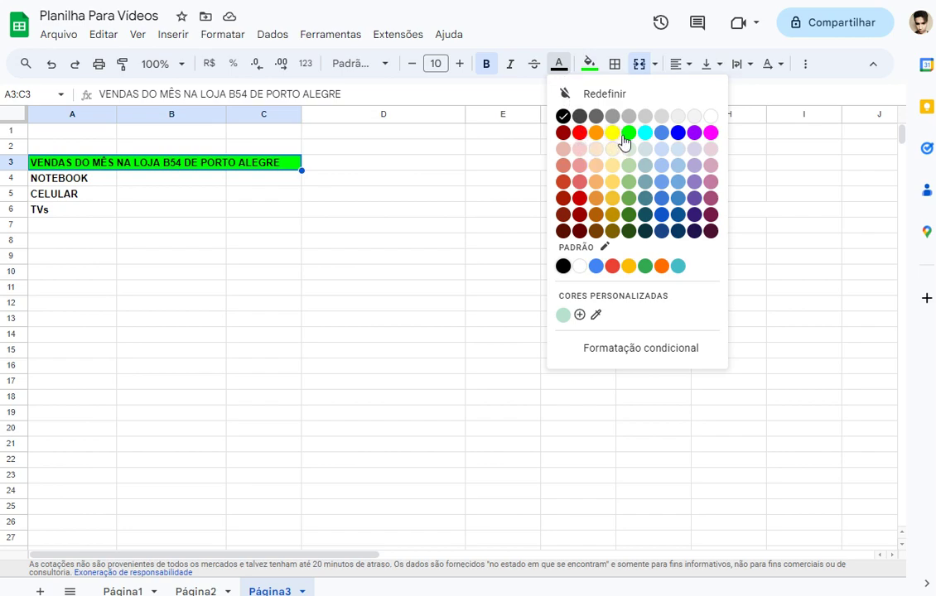
click(709, 116)
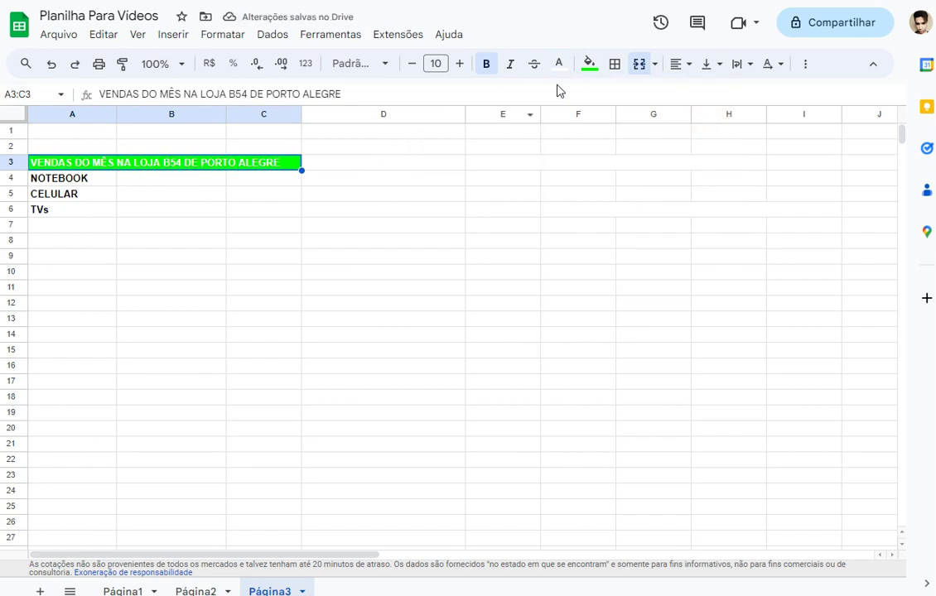
click(587, 70)
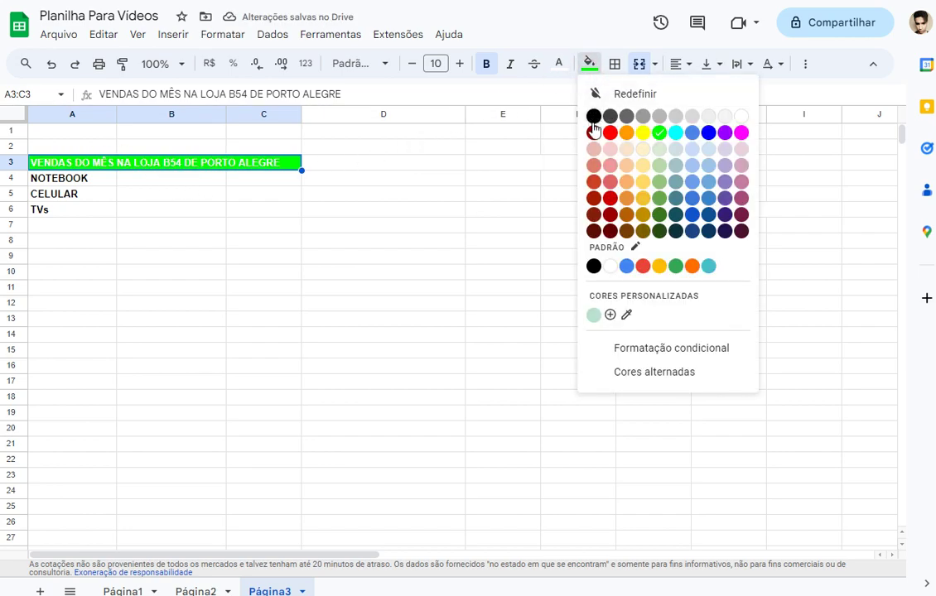
- Fill the title dark red and the product labels A4:A6 light yellow
click(610, 233)
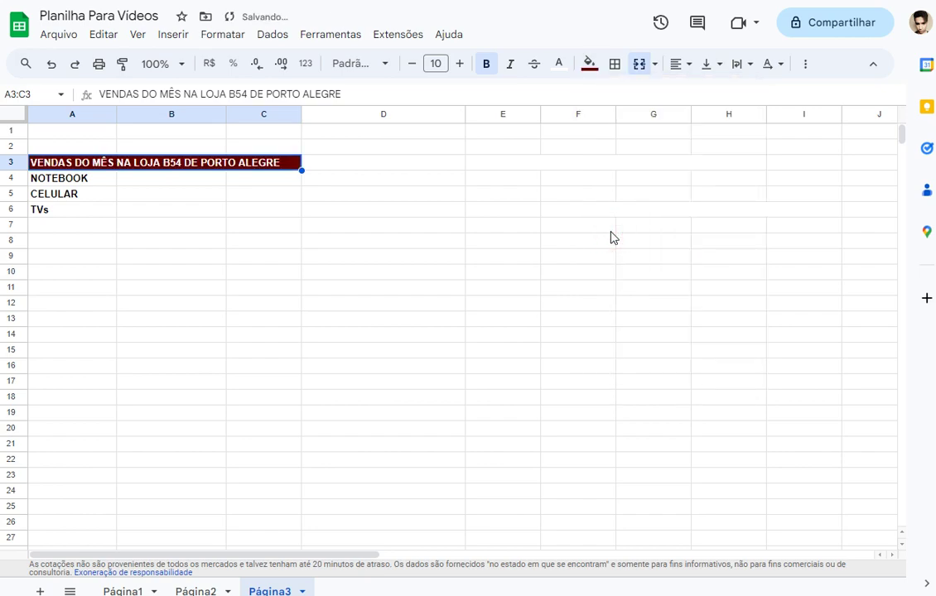
click(116, 178)
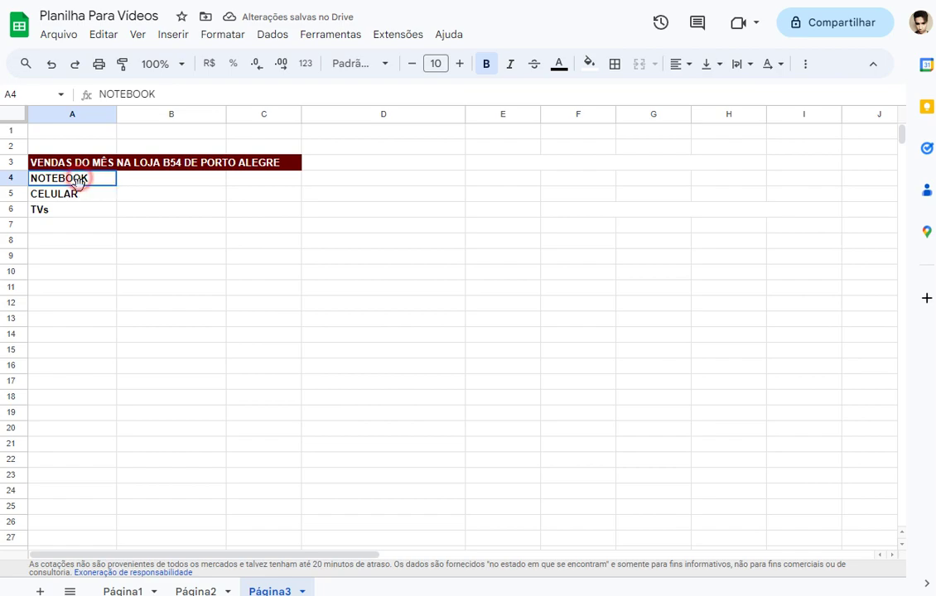
drag(79, 178, 83, 214)
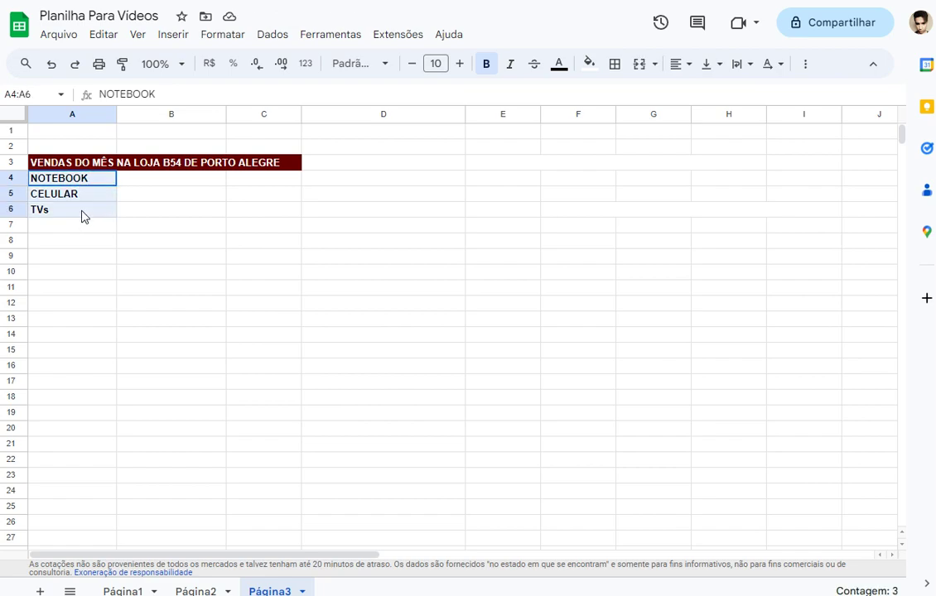
click(588, 66)
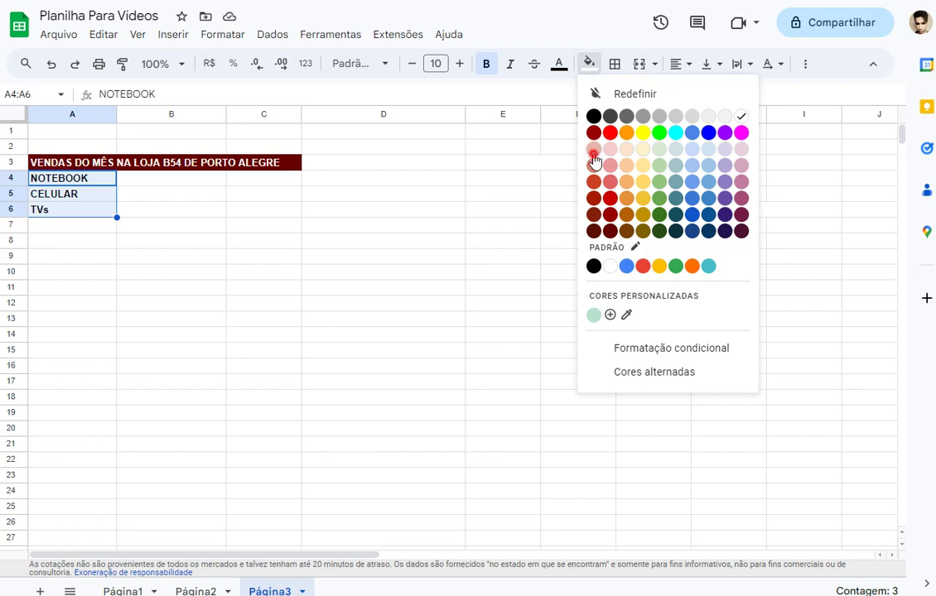
click(593, 149)
click(588, 67)
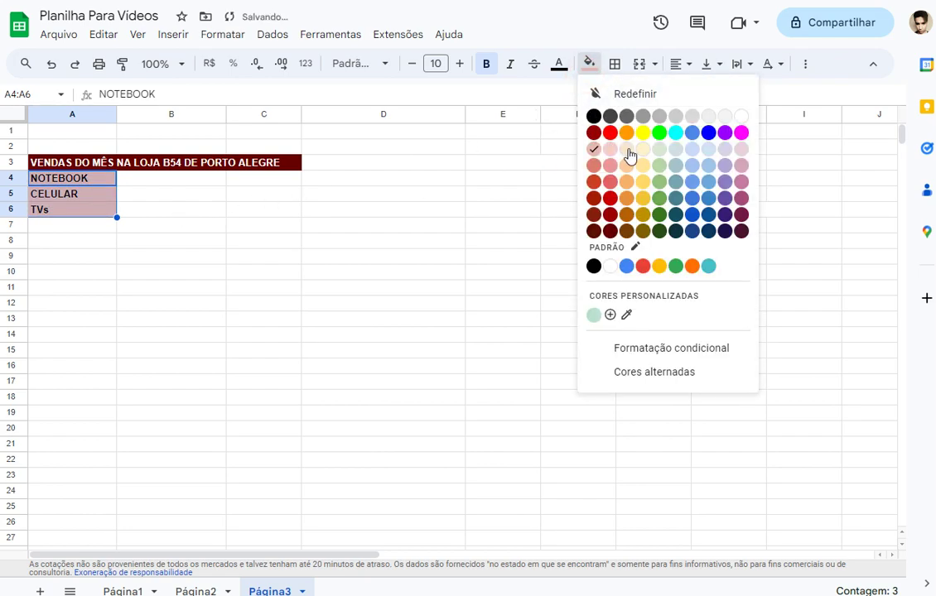
click(647, 154)
click(136, 195)
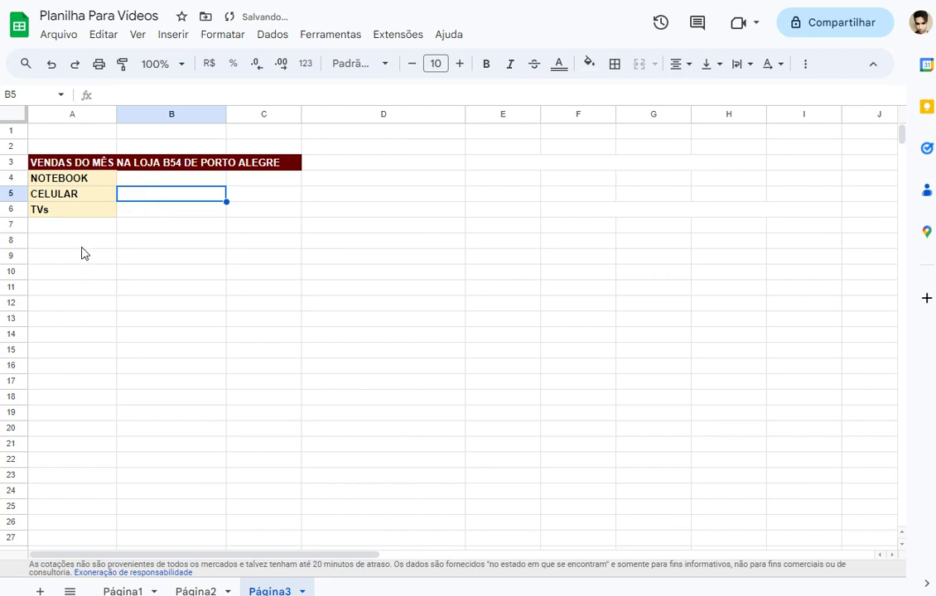
click(71, 207)
click(142, 181)
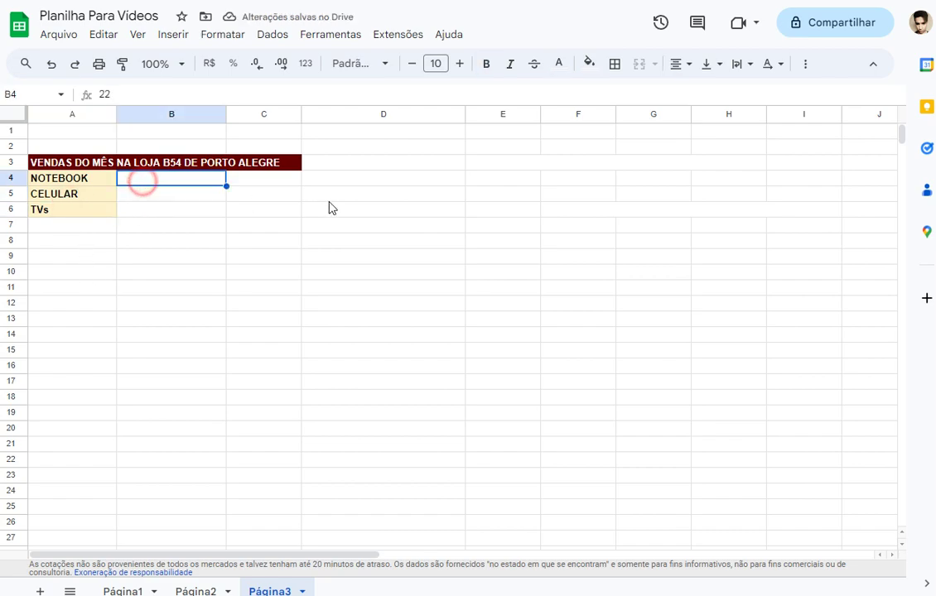
click(249, 178)
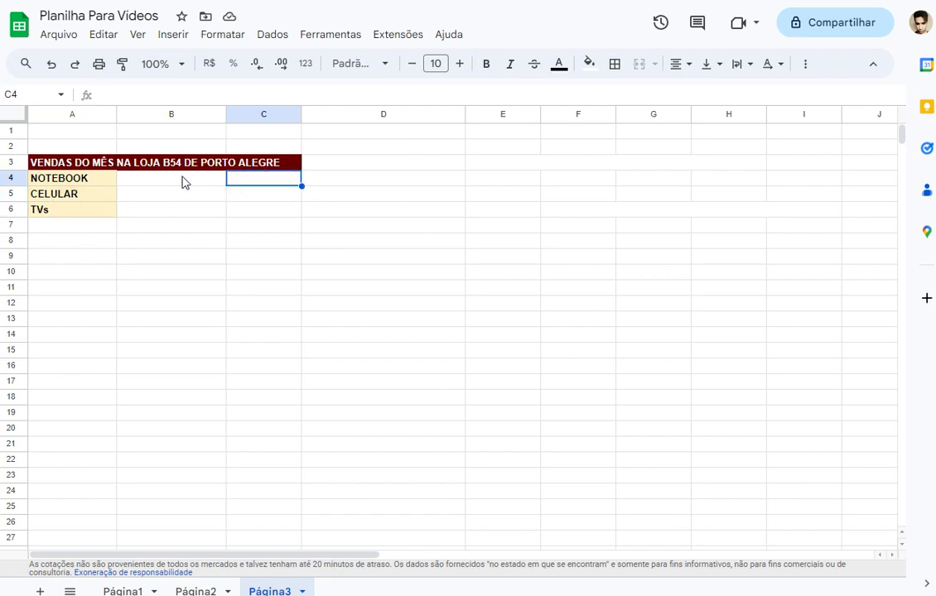
- Move the product labels from A4:A6 down one row into A5:A7
drag(92, 181, 97, 214)
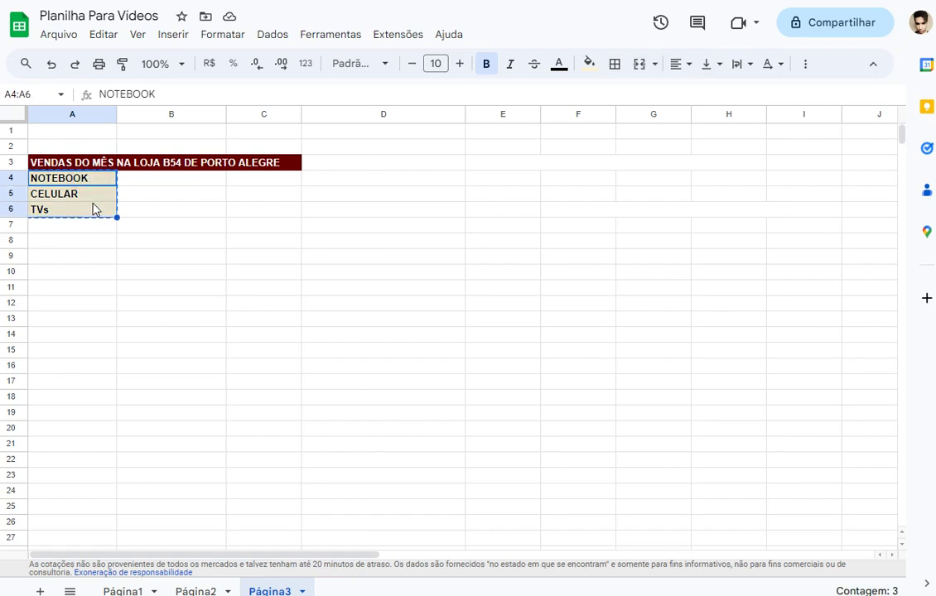
click(82, 222)
click(67, 201)
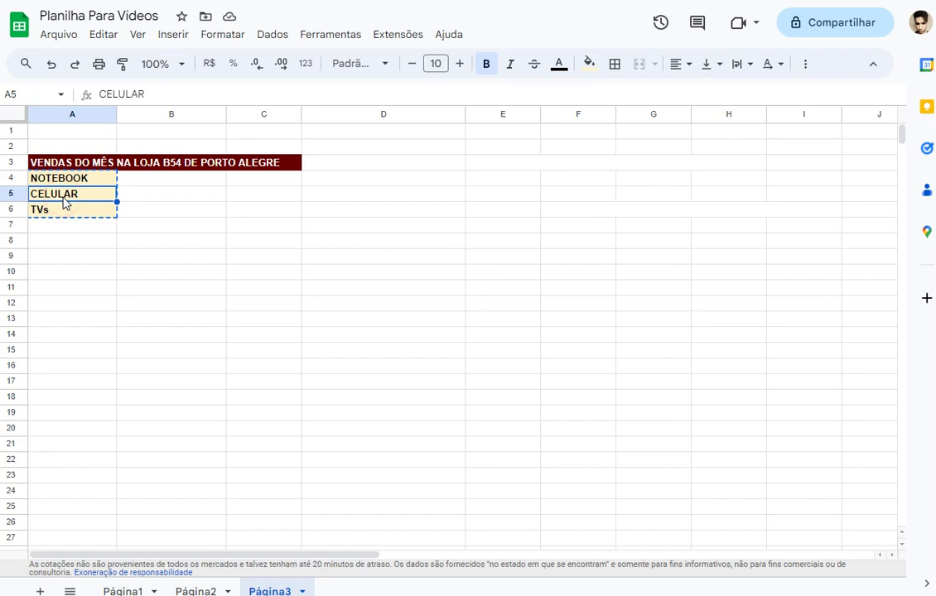
key(ctrl+v)
- Enter headers PRODUTO in A4 and QUANTIDADE in C4
click(74, 178)
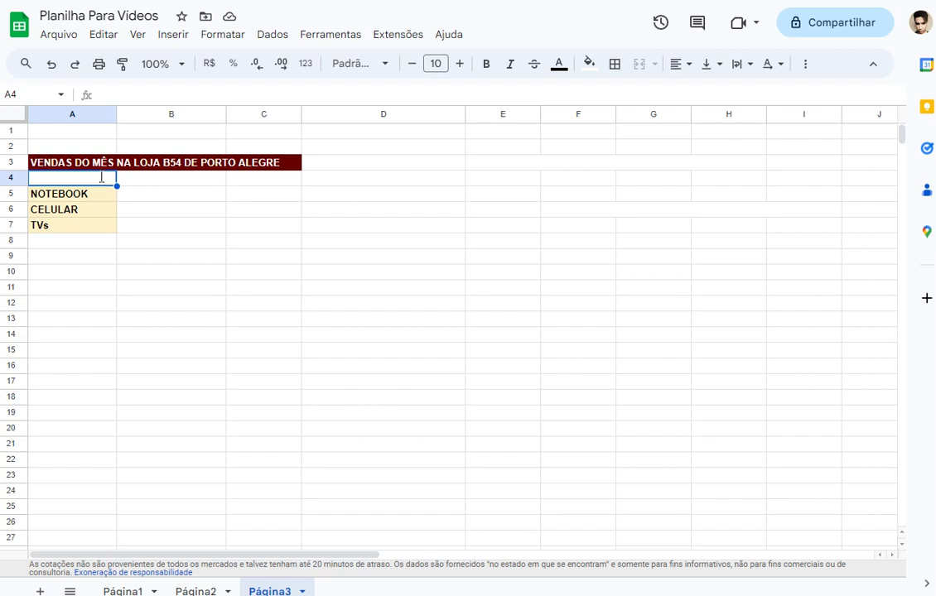
text(PRODUTO)
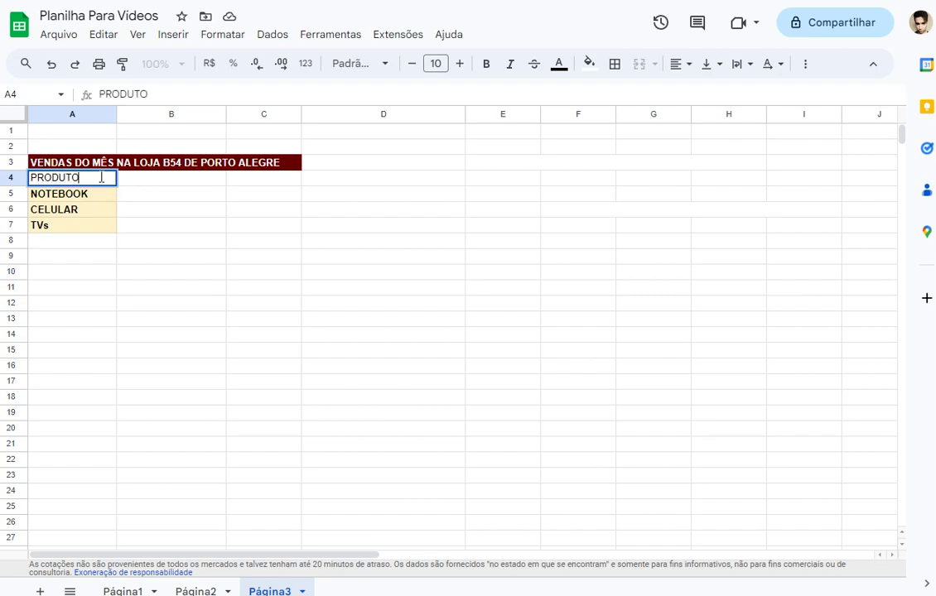
click(251, 183)
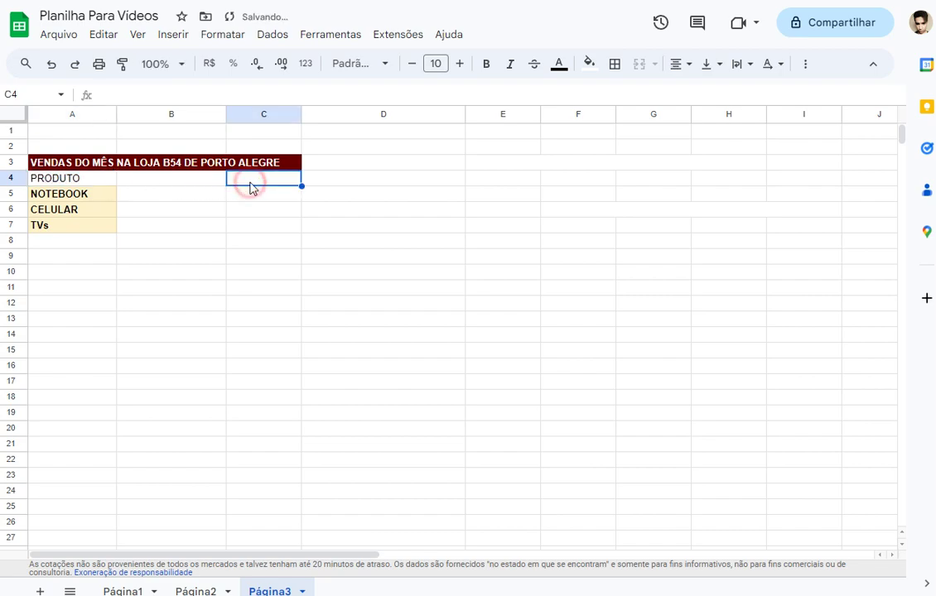
text(QUNA)
key(BackSpace)
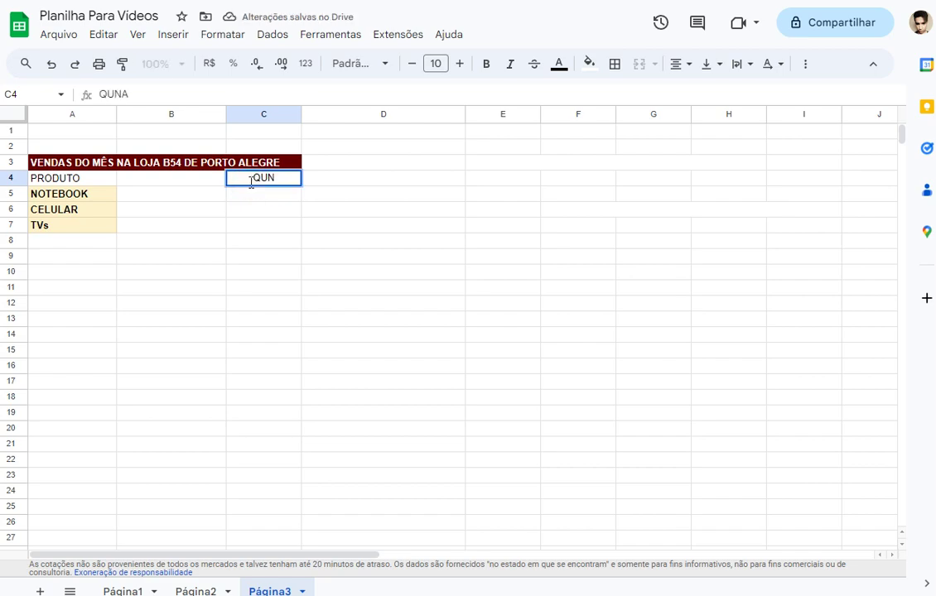
key(BackSpace)
text(ANTIDA)
text(DE)
click(156, 180)
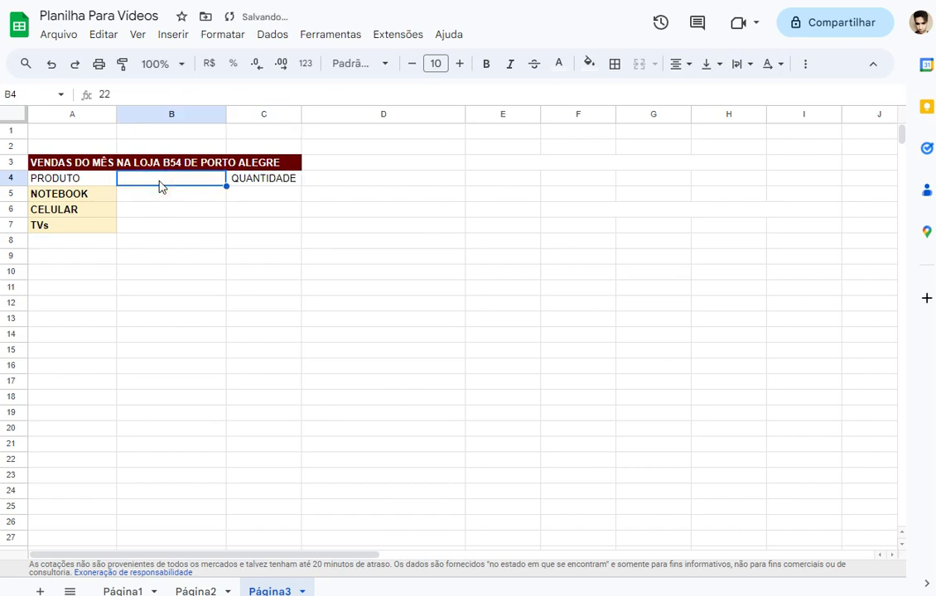
- Enter the header MARCA in B4
text(MARC)
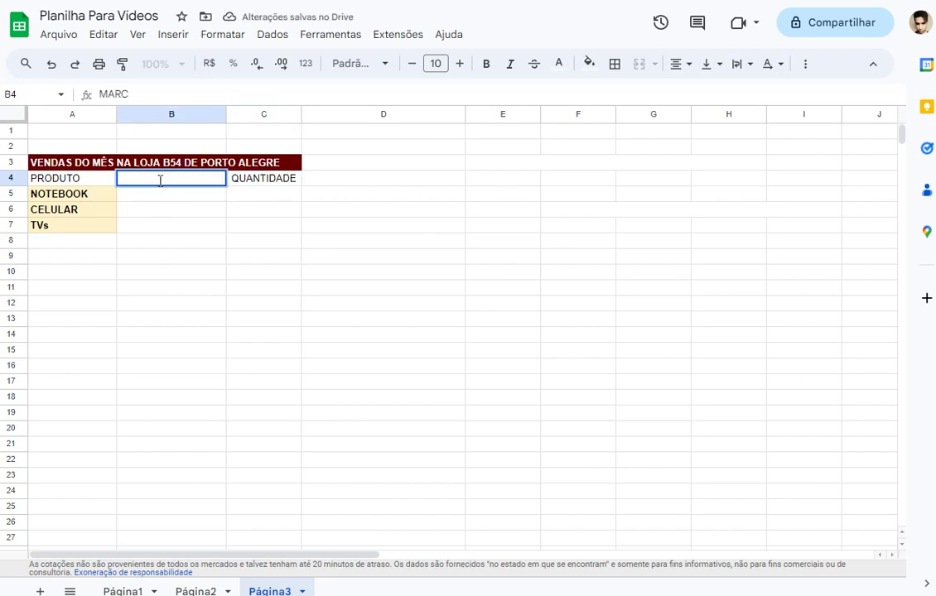
click(160, 180)
click(156, 209)
drag(156, 178, 164, 246)
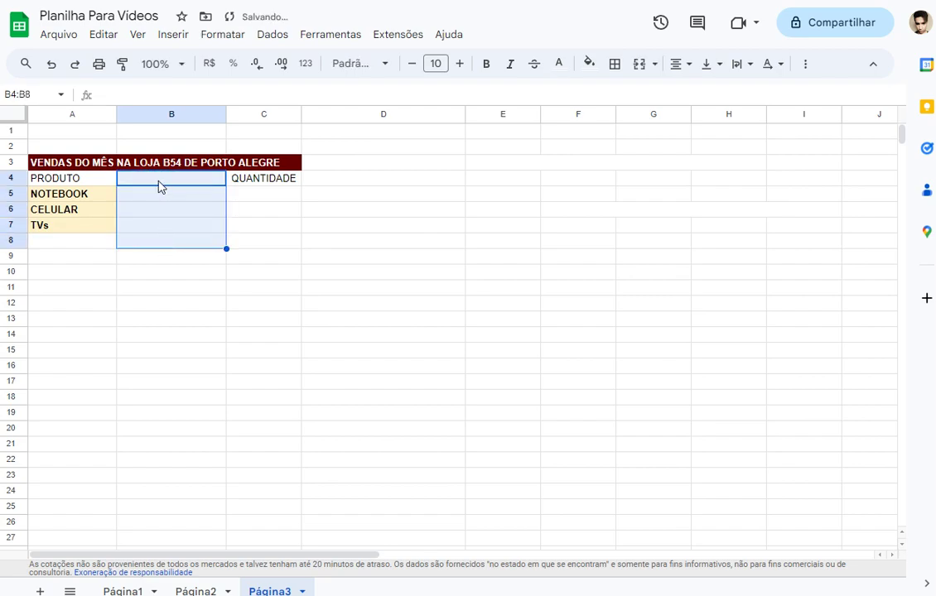
click(160, 184)
text(MARC)
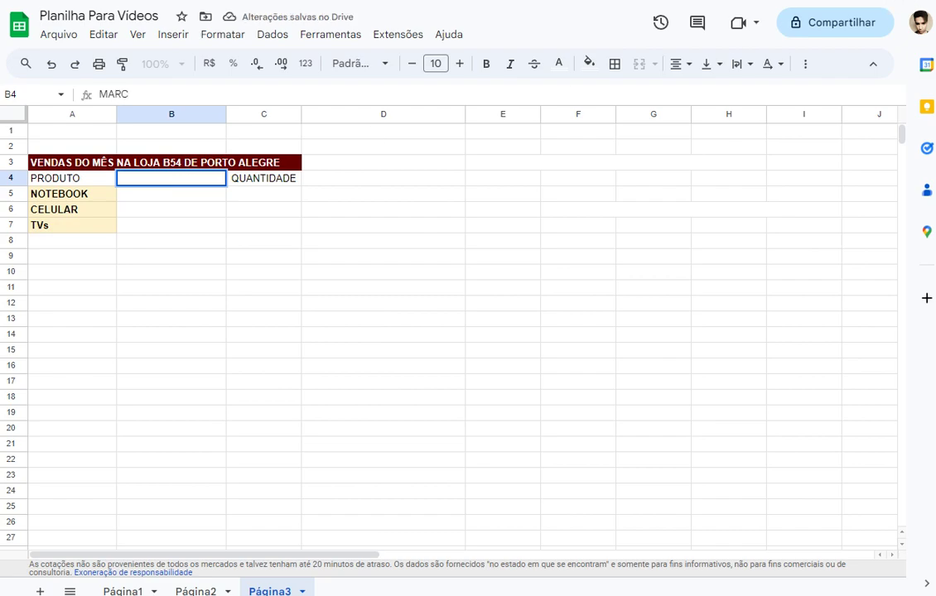
key(Escape)
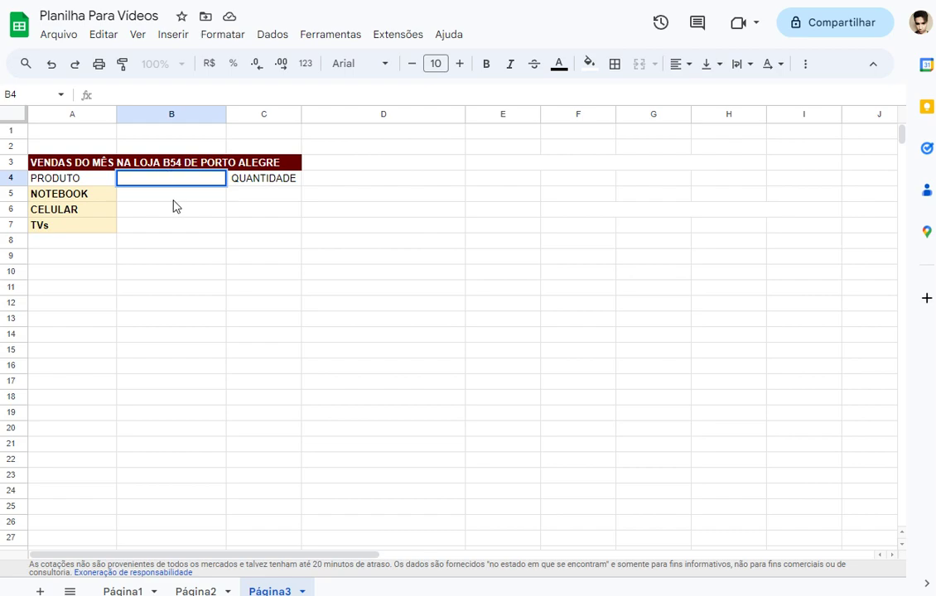
click(173, 199)
click(157, 181)
text(MARCA)
click(174, 202)
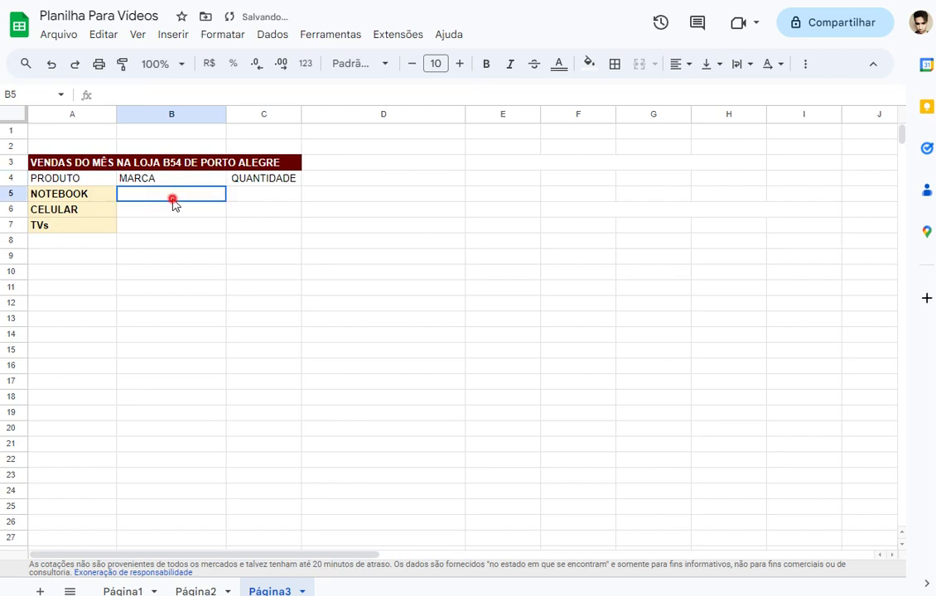
- Center the headers PRODUTO, MARCA and QUANTIDADE across A4:C4
drag(89, 183, 267, 188)
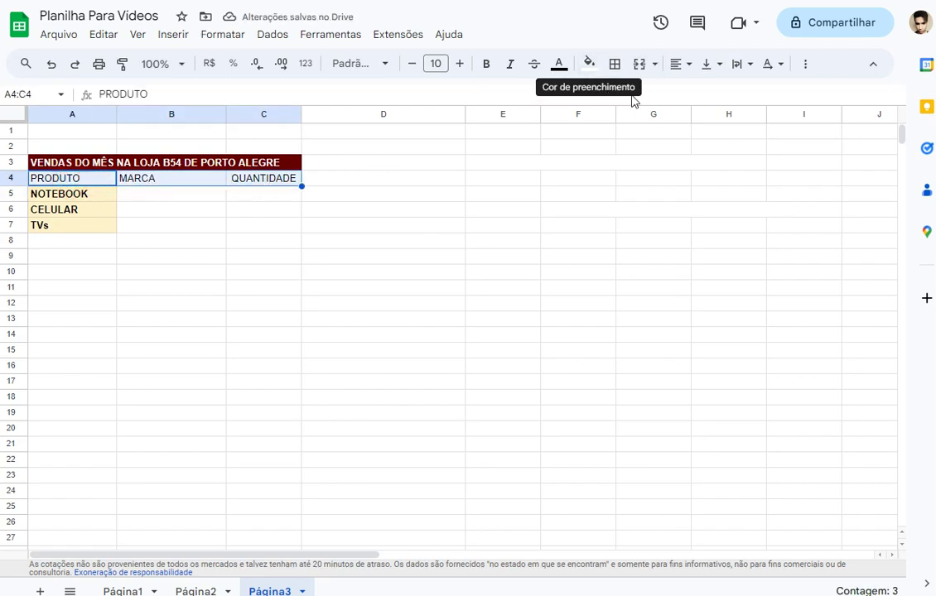
click(679, 66)
click(703, 92)
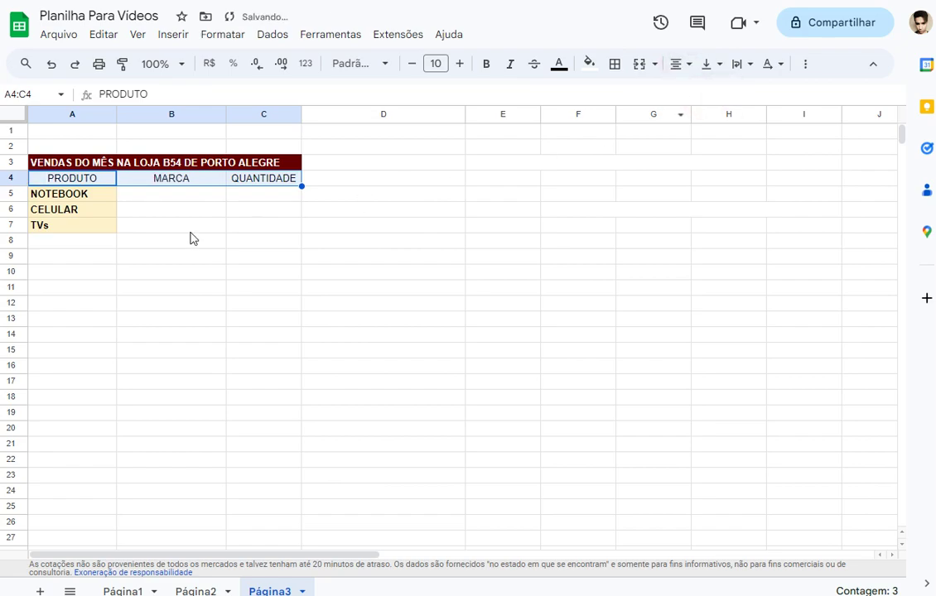
click(115, 194)
click(112, 181)
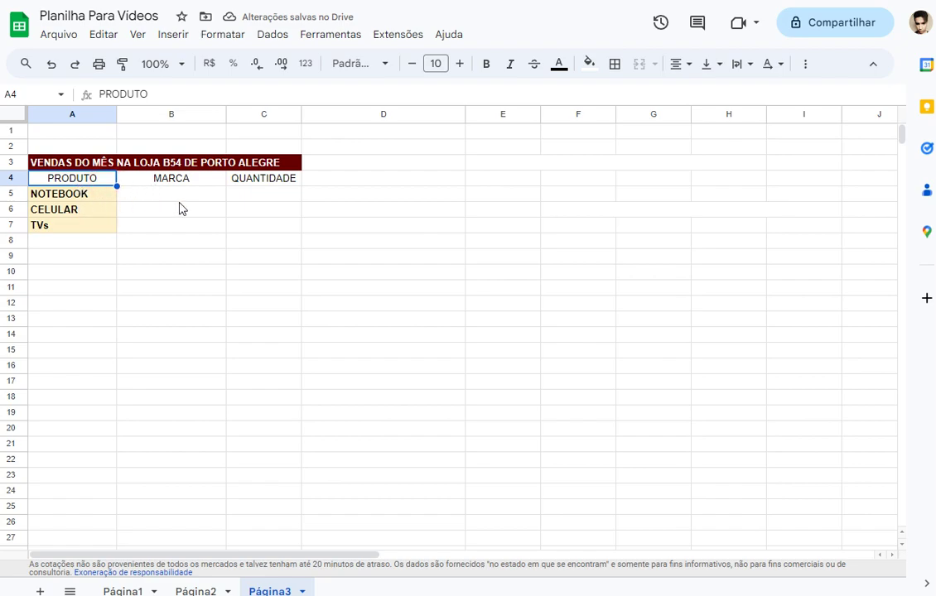
- Enter quantities 2, 5 and 10 in cells C5, C6 and C7
click(263, 197)
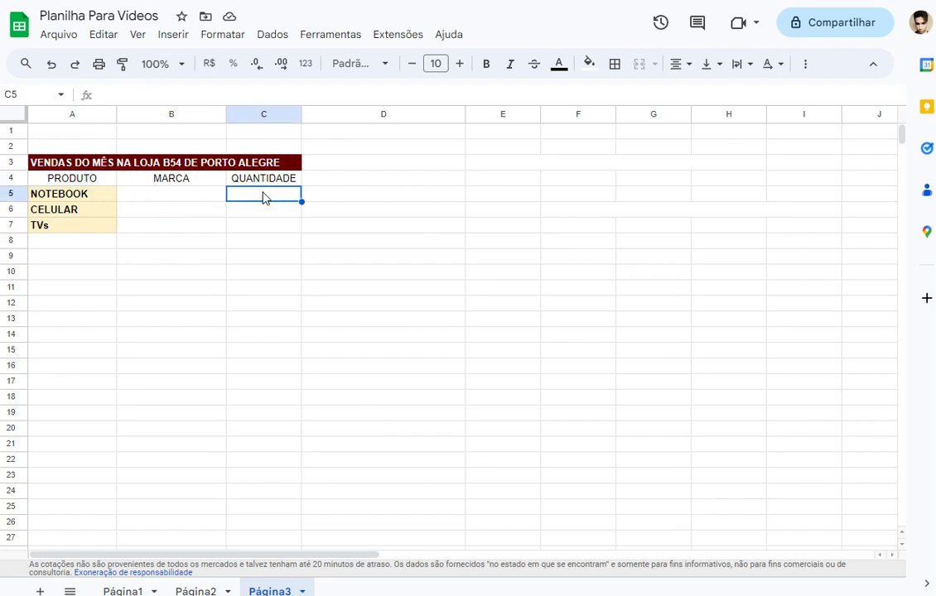
text(2)
click(260, 205)
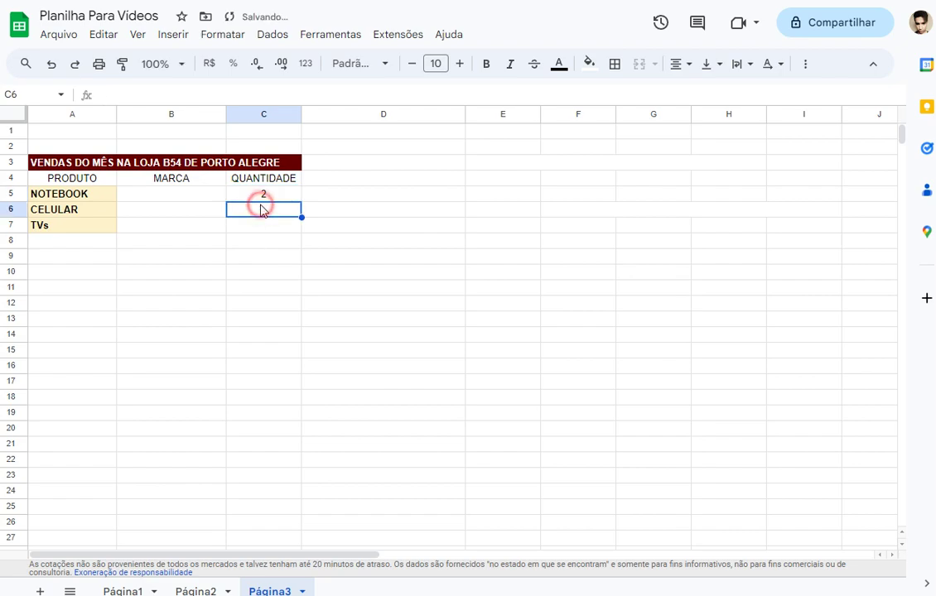
text(5)
click(256, 229)
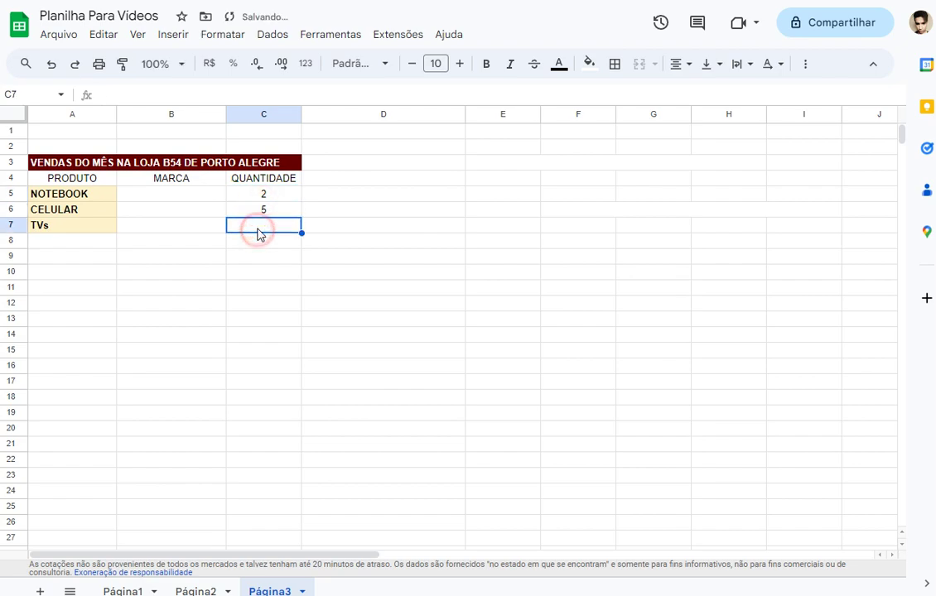
text(10)
click(256, 209)
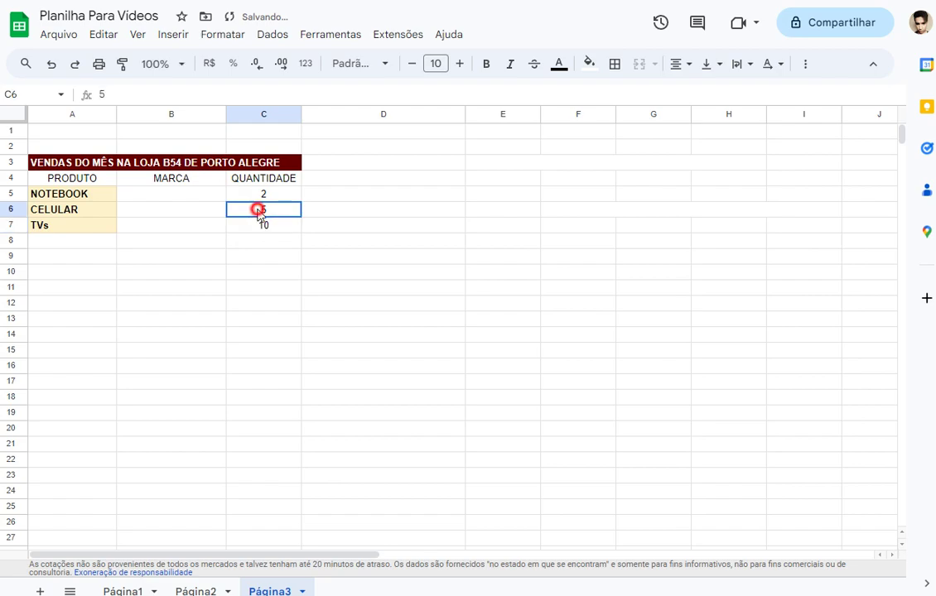
click(132, 208)
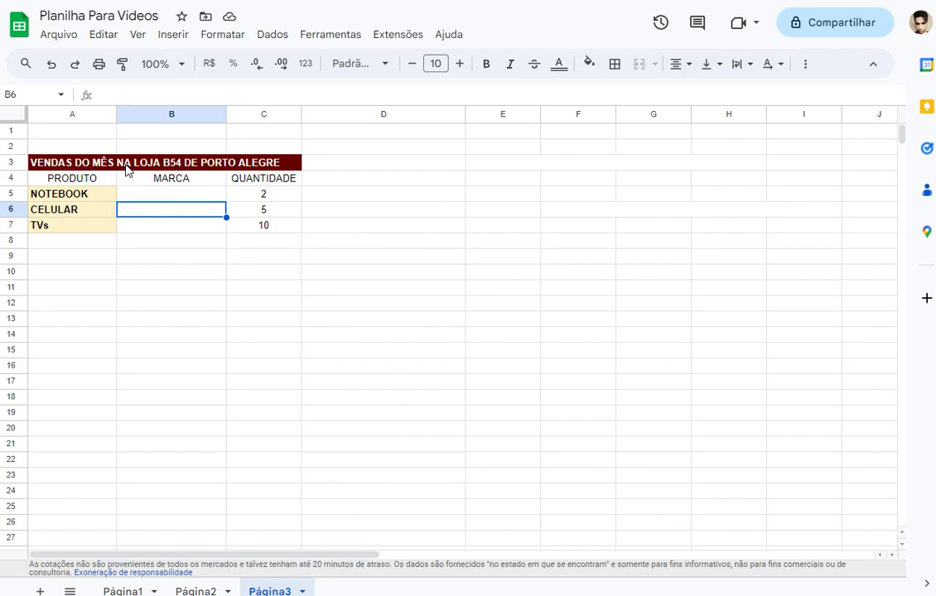
click(137, 177)
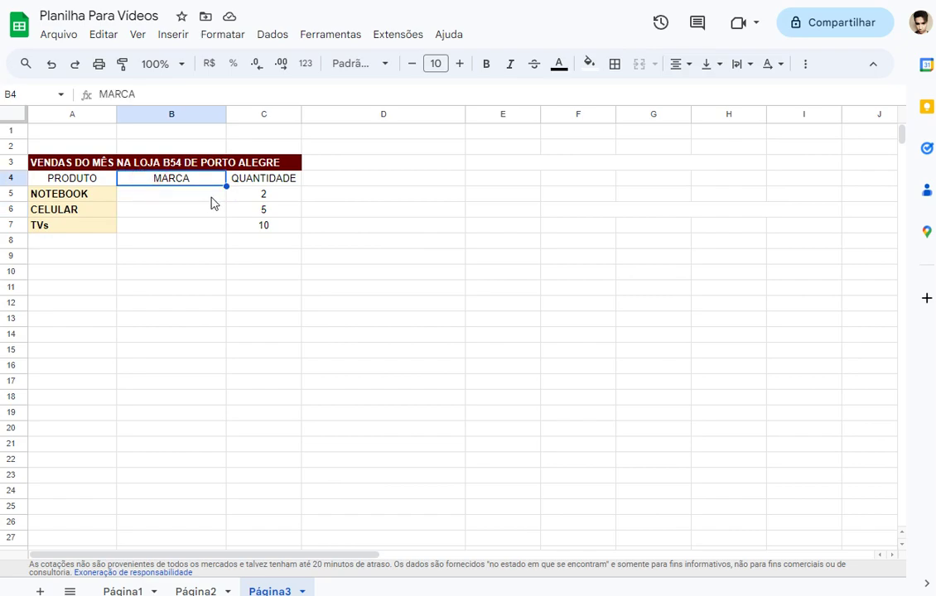
click(165, 163)
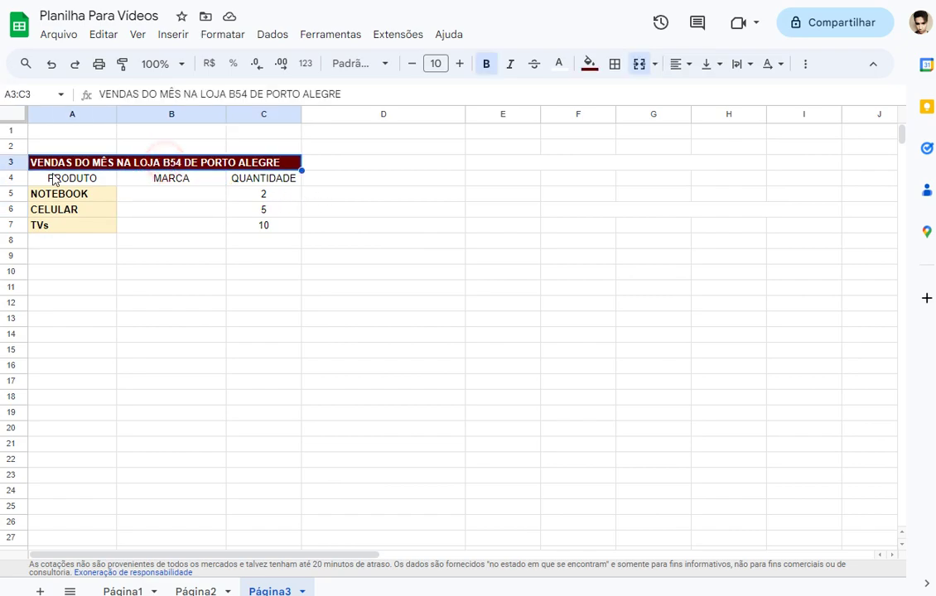
click(566, 199)
click(655, 199)
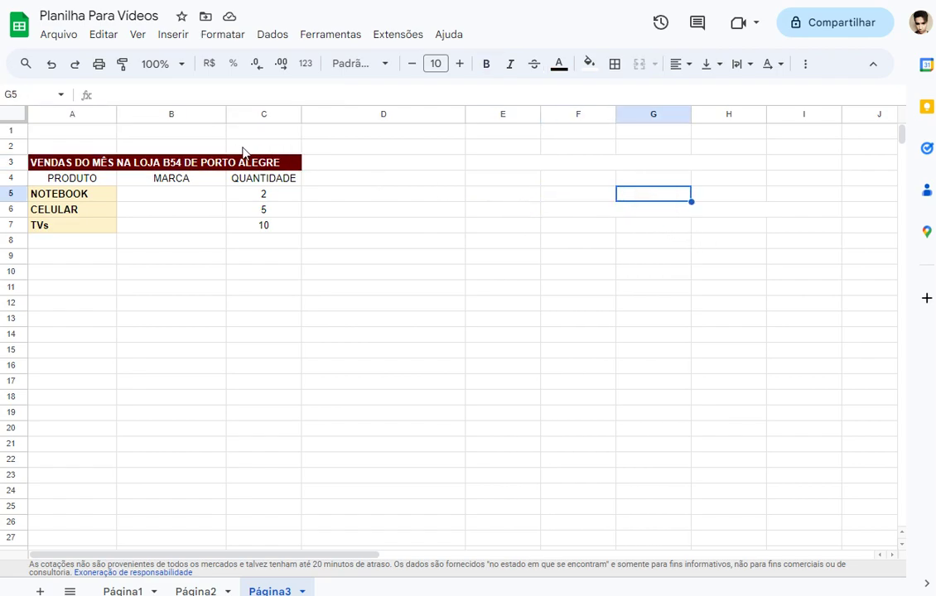
click(213, 162)
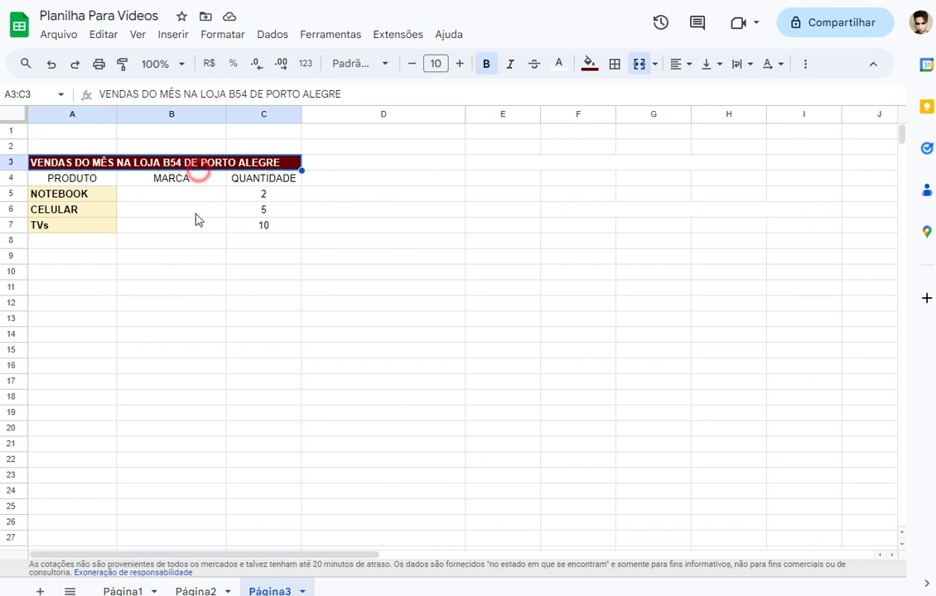
click(174, 210)
click(80, 211)
click(80, 194)
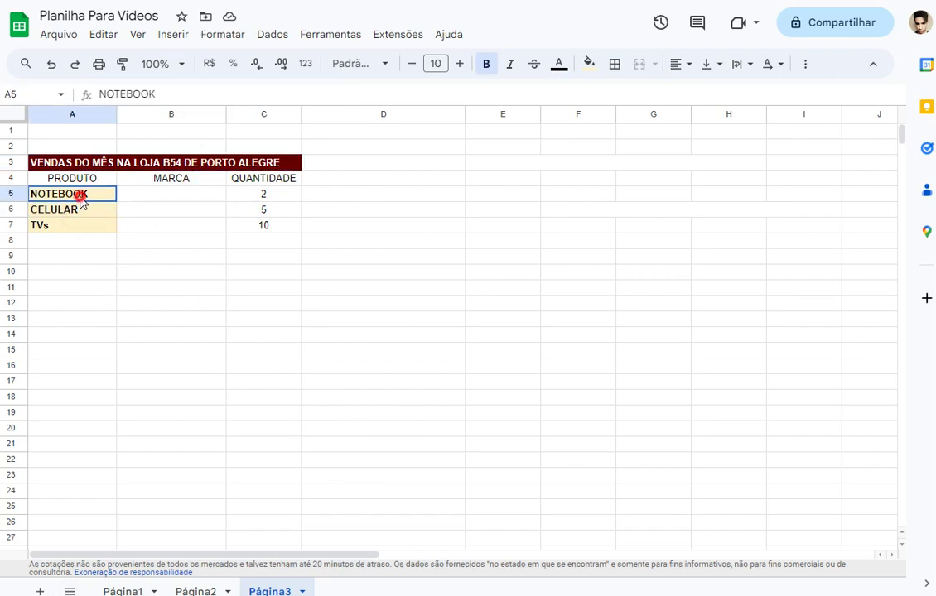
click(86, 180)
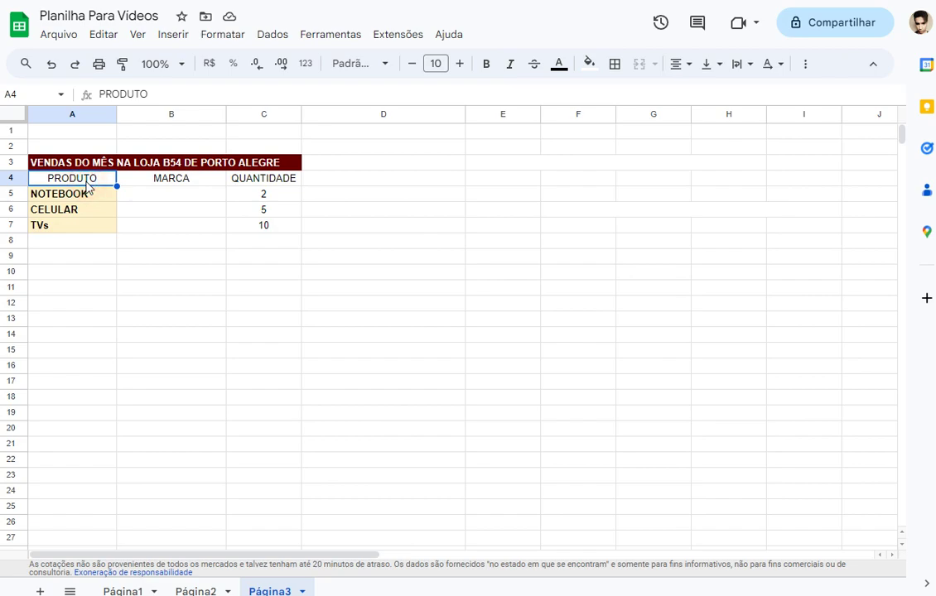